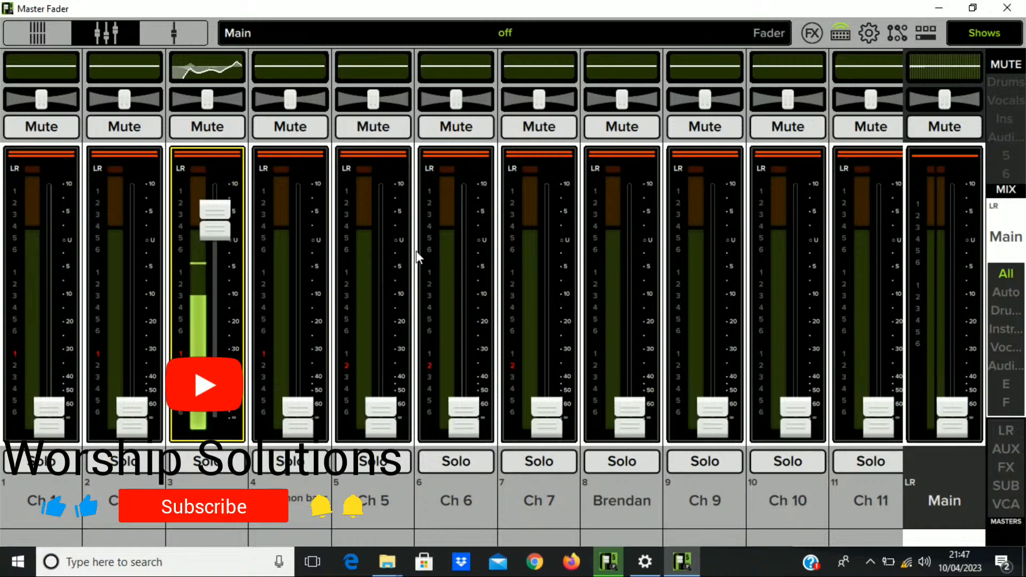
Step: Look through the main mix's channel strips from channel 1 to channel 32, including Piano, Bass FOH and Announce
drag(586, 291, 606, 299)
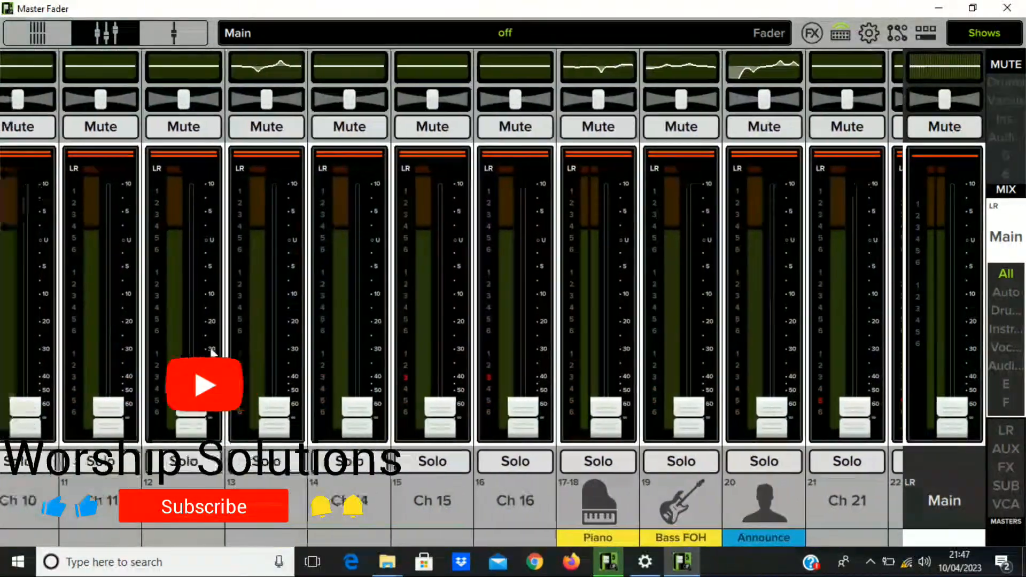
drag(213, 352, 879, 360)
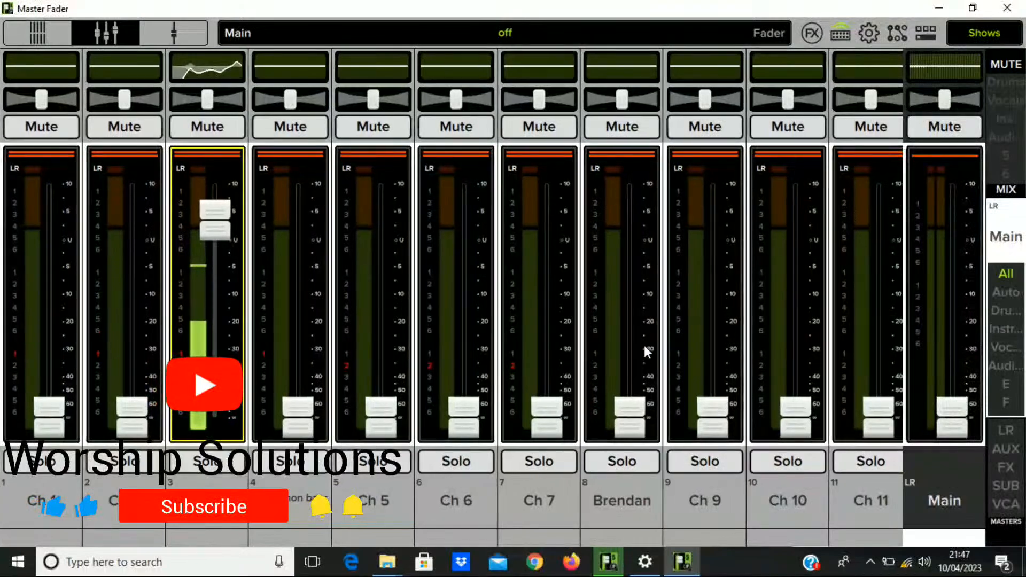
drag(649, 350, 577, 271)
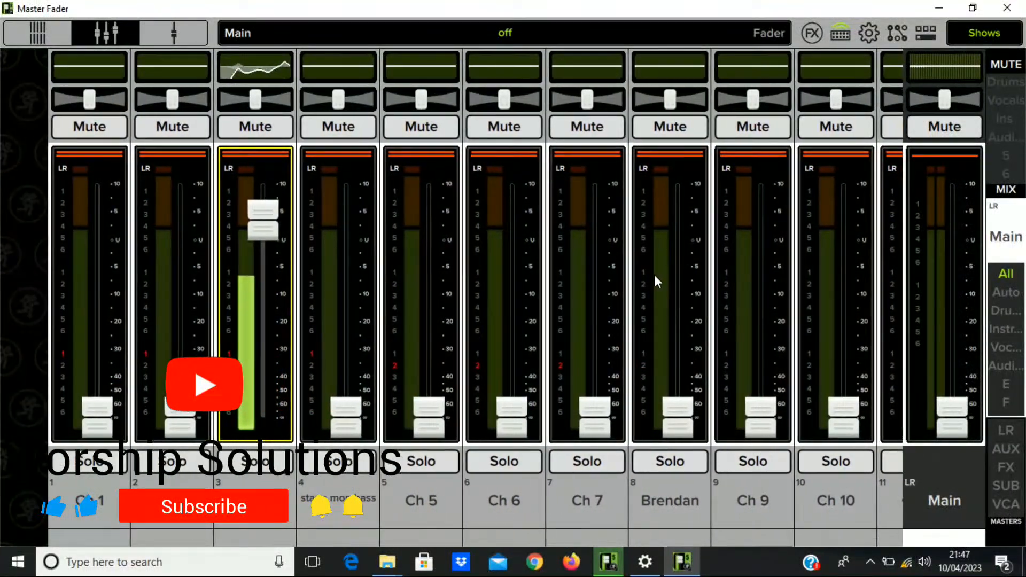
drag(654, 276, 149, 285)
drag(384, 261, 246, 249)
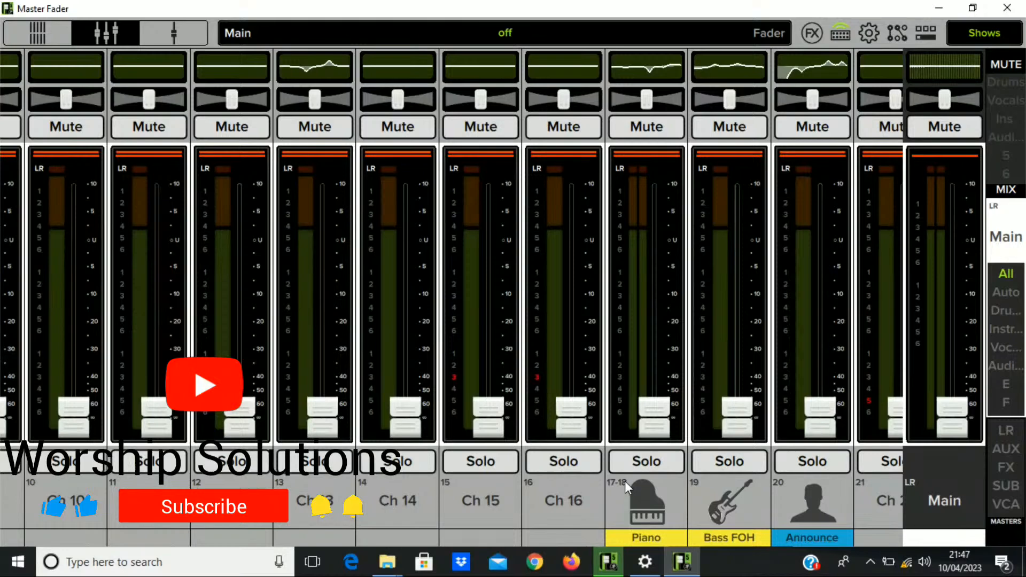
drag(697, 320, 290, 312)
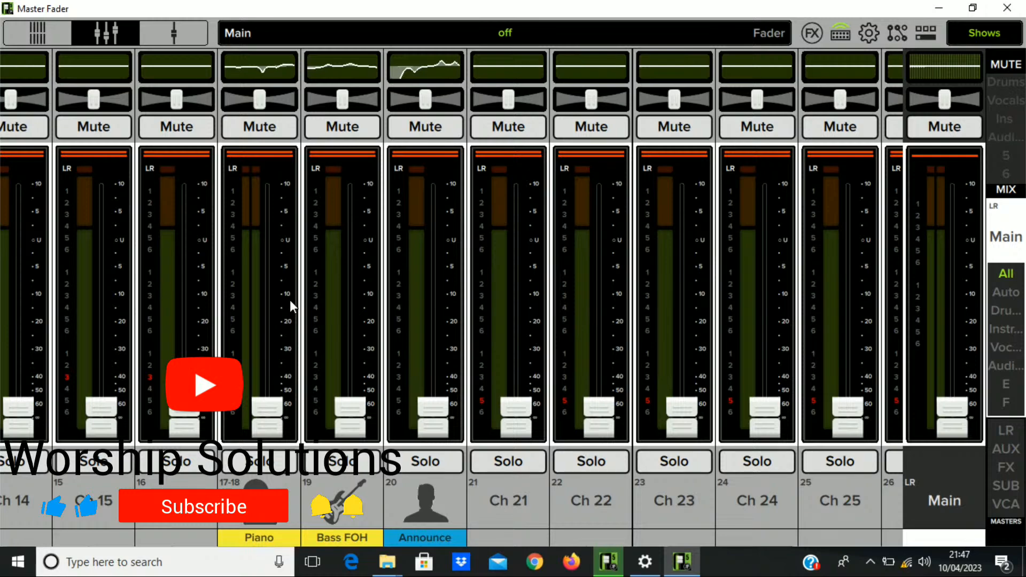
drag(656, 346, 288, 366)
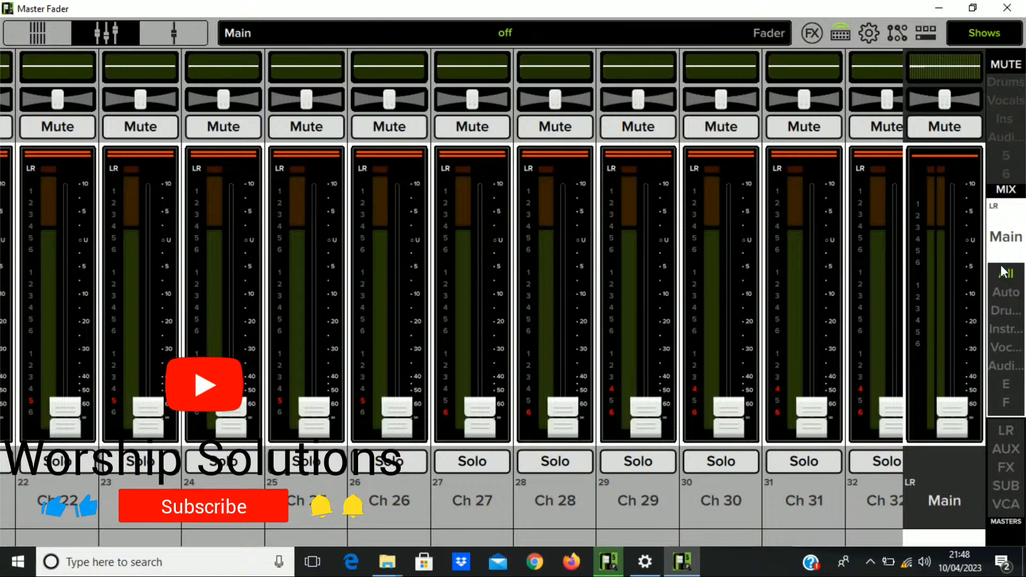
Step: Filter the mixer to the Drums view group and switch it to the Instruments view group
click(1017, 326)
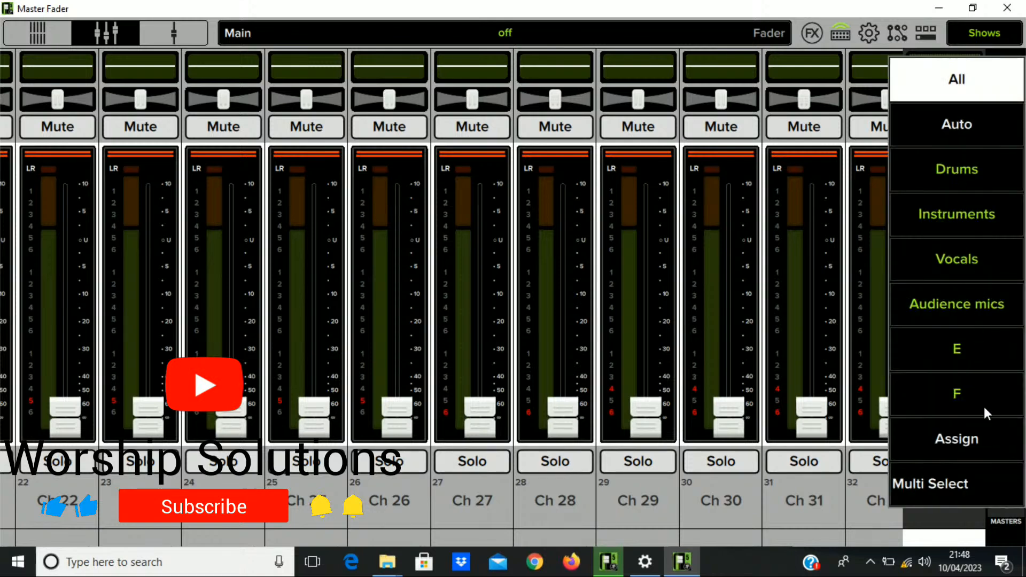
click(951, 183)
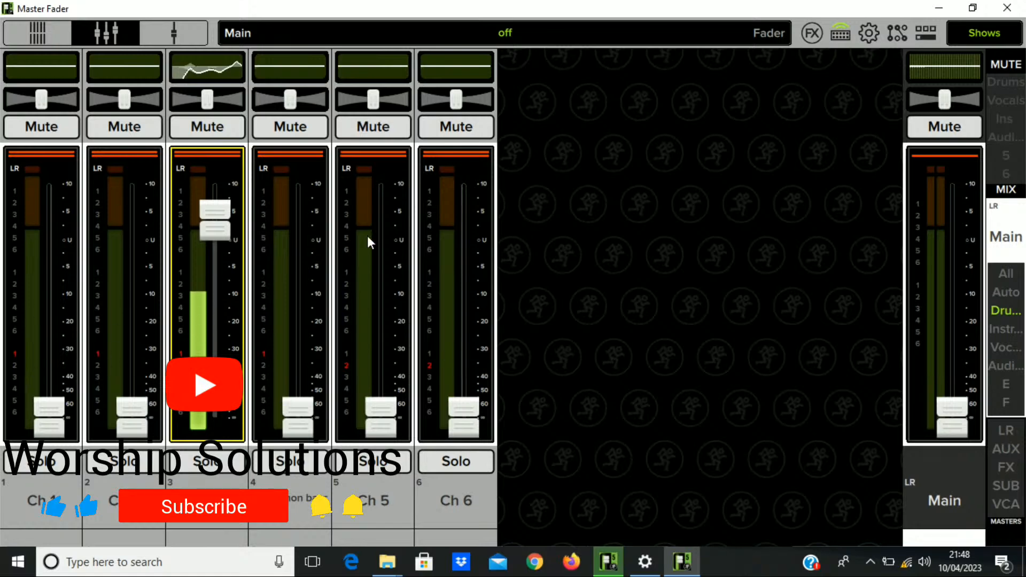
click(999, 322)
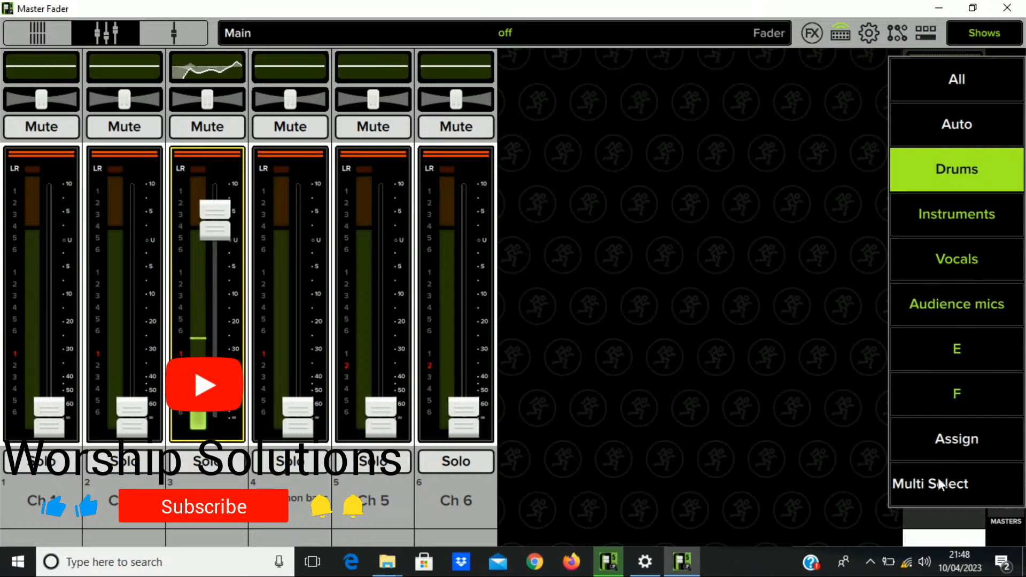
click(964, 223)
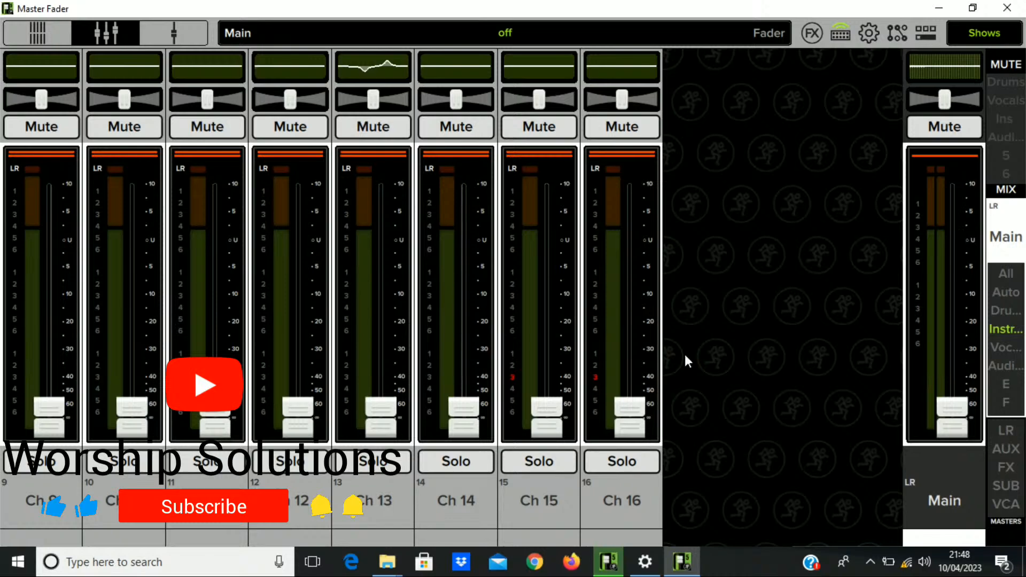
Step: Switch the mixer back to the Drums view group and return to Instruments to compare their channels
click(991, 308)
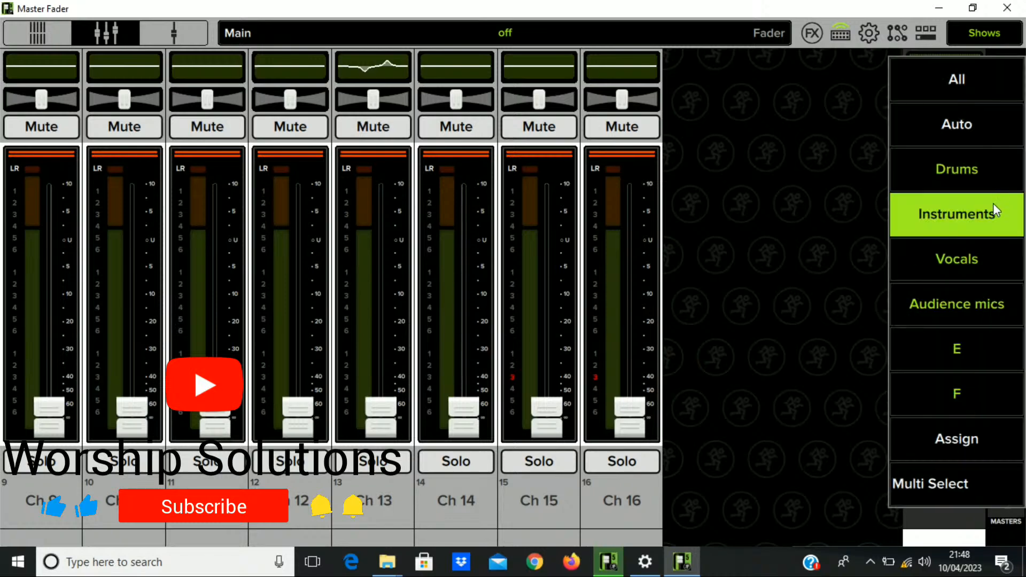
click(947, 176)
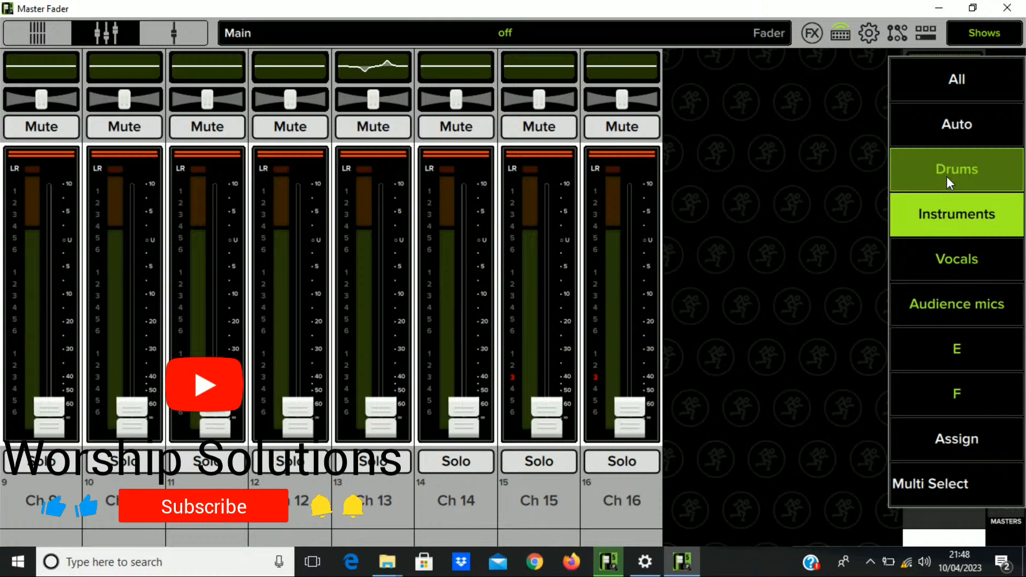
click(1002, 287)
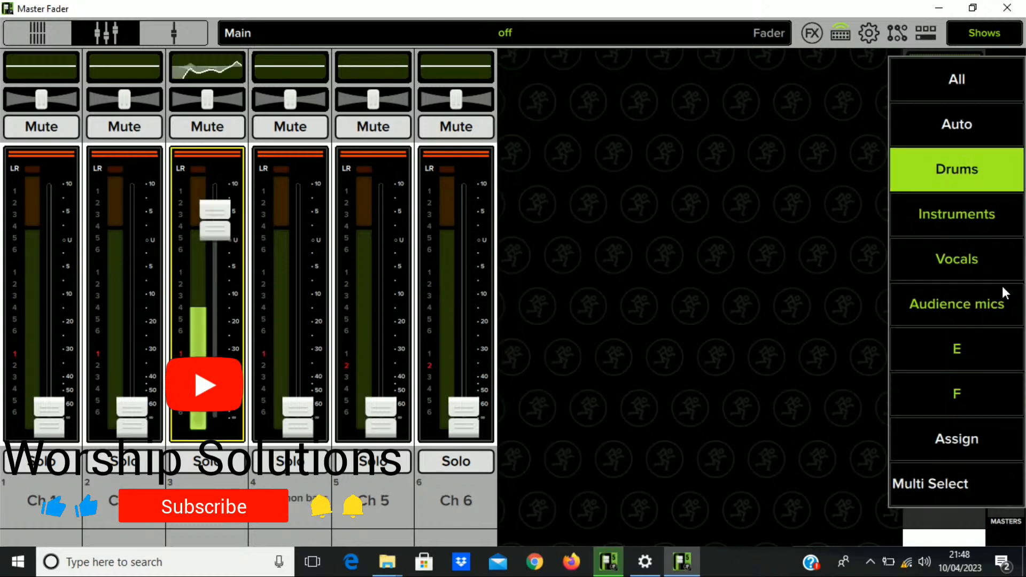
click(954, 229)
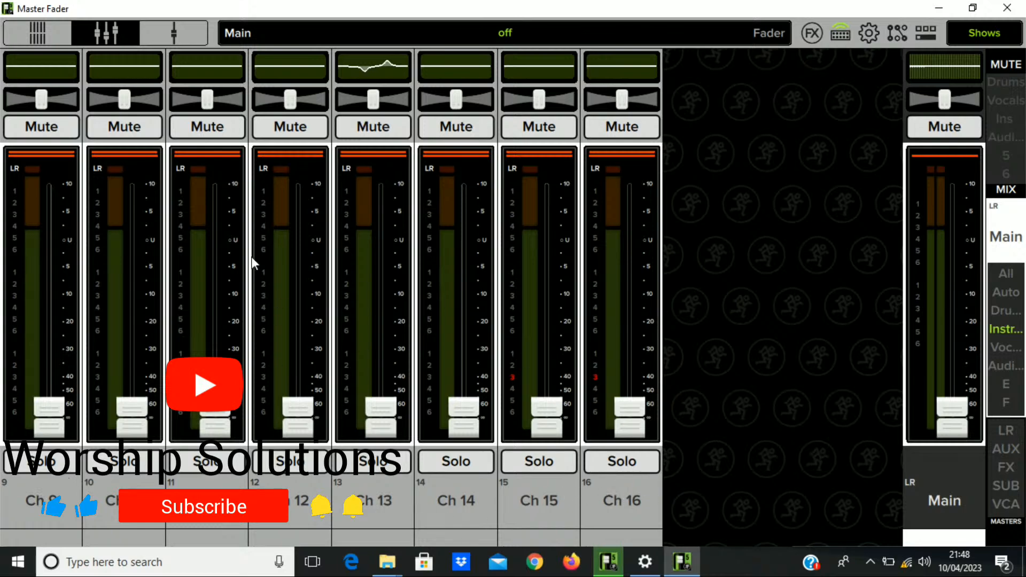
Step: Turn on Multi Select for view groups and display the Drums and Instruments channels together
click(1002, 317)
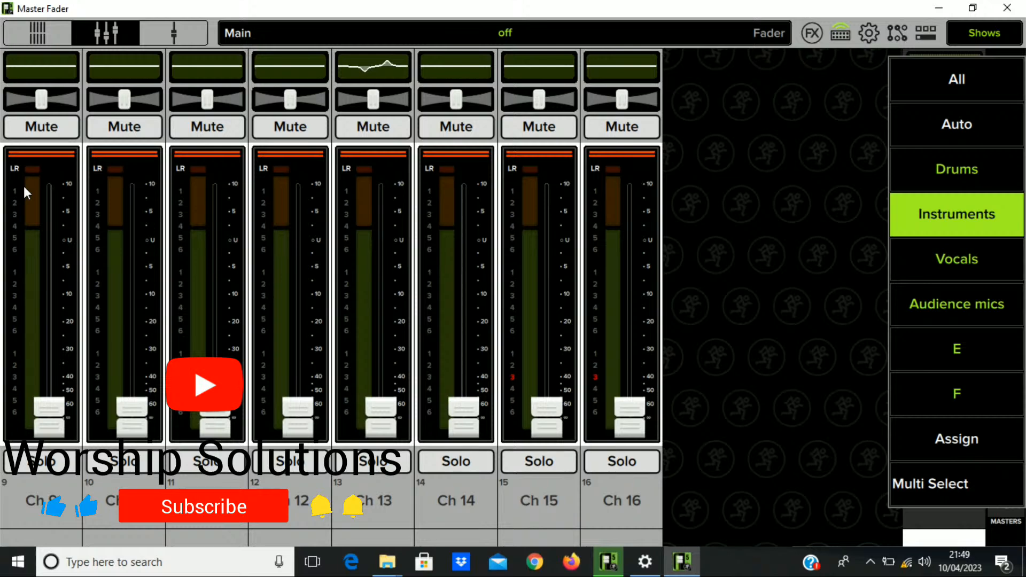
click(933, 488)
click(944, 169)
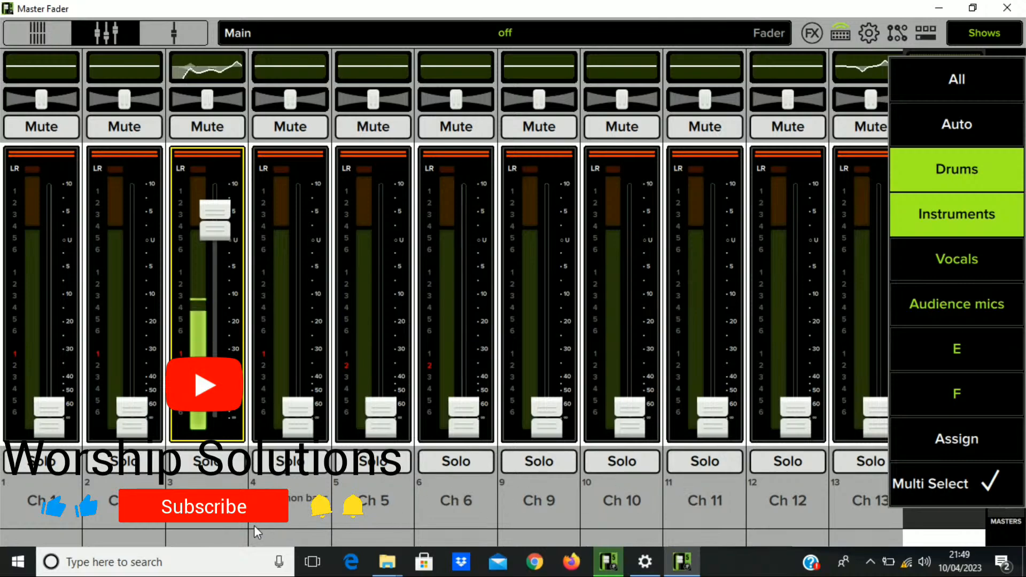
click(326, 511)
drag(840, 483, 678, 487)
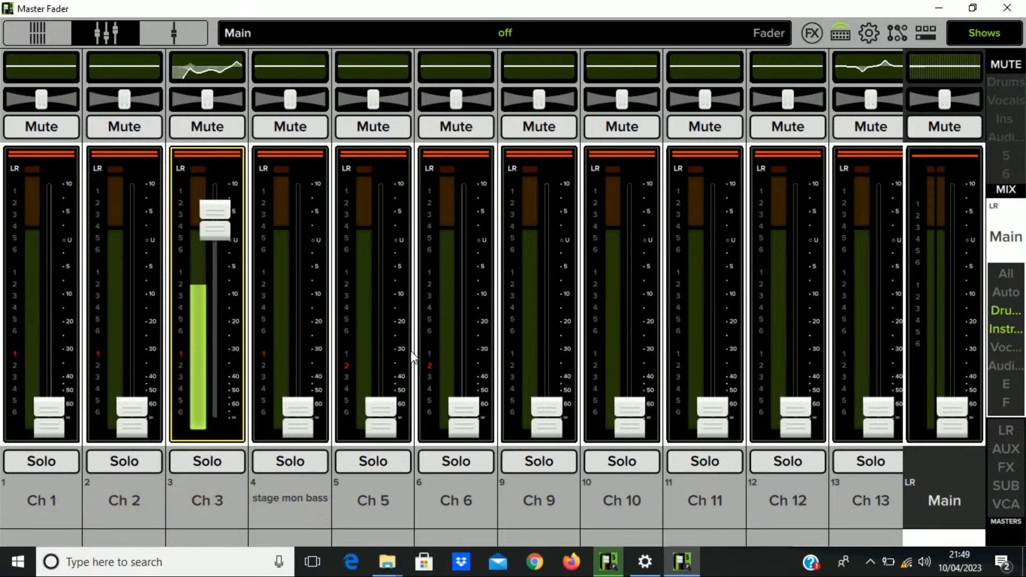
Step: Turn off Multi Select to clear the combined view groups and display only view group E
click(1004, 329)
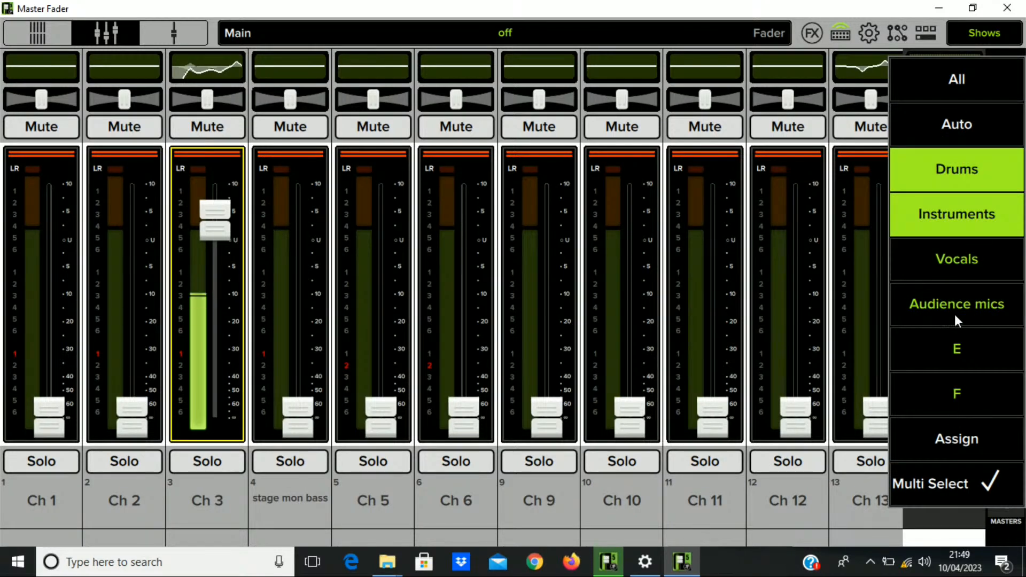
click(935, 484)
click(935, 479)
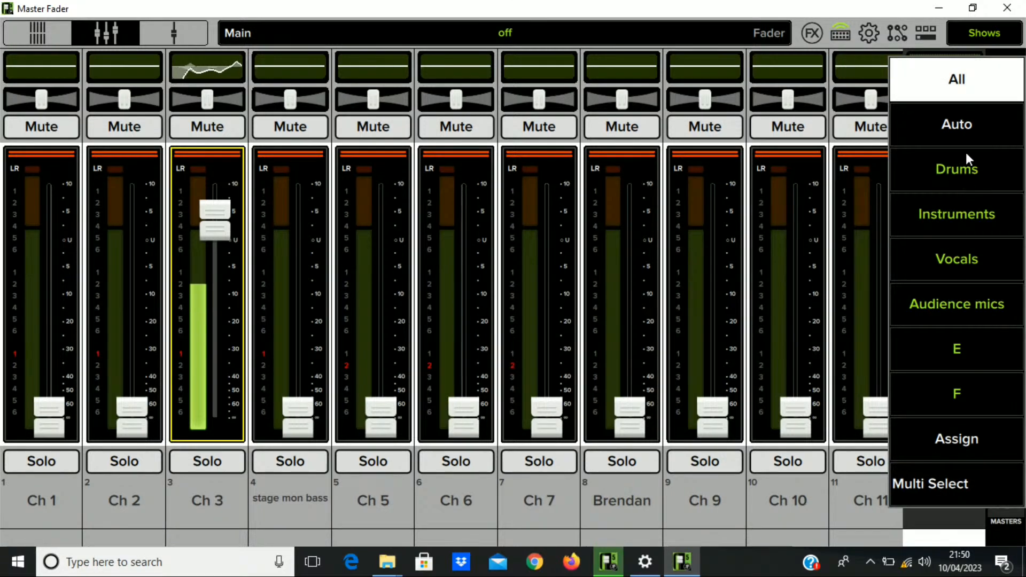
click(961, 359)
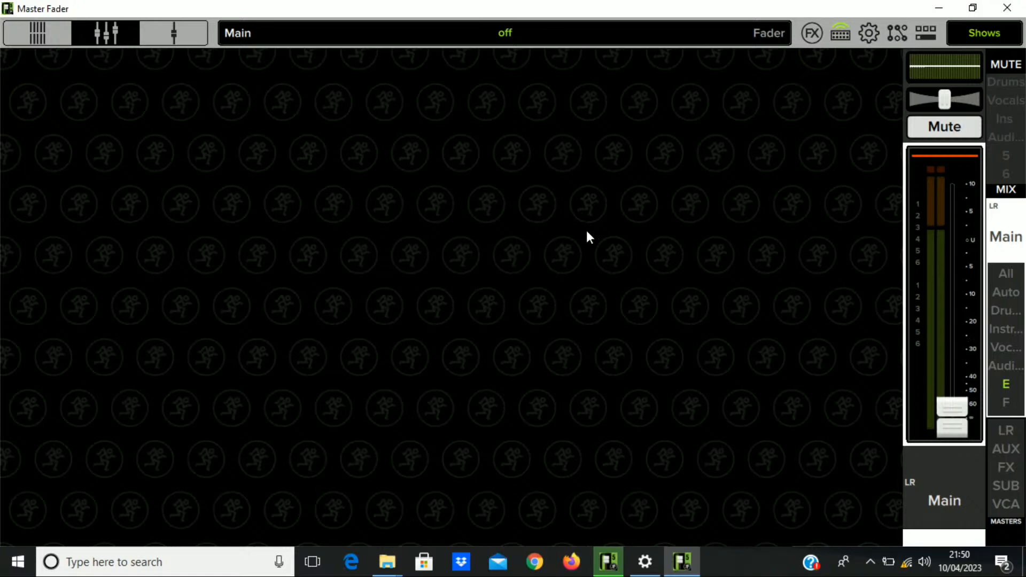
Step: Open the view group assignments, check how View A is set up, and return to View E
click(1004, 330)
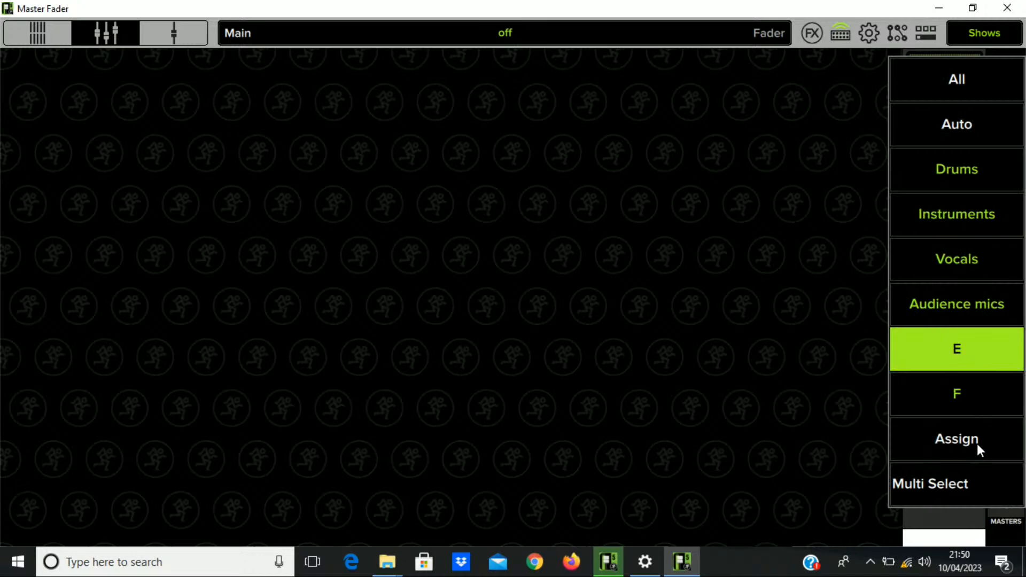
click(963, 454)
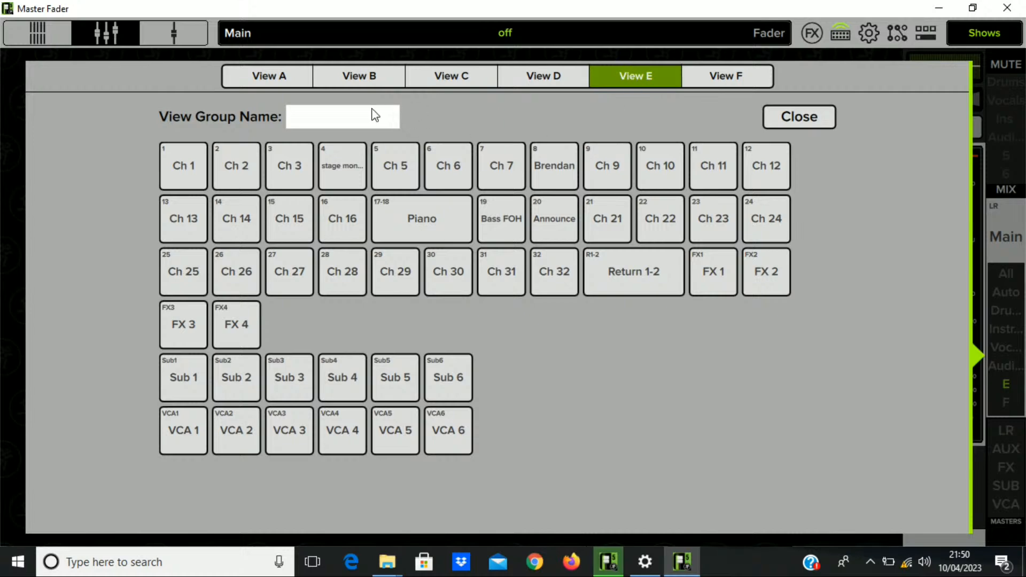
click(262, 77)
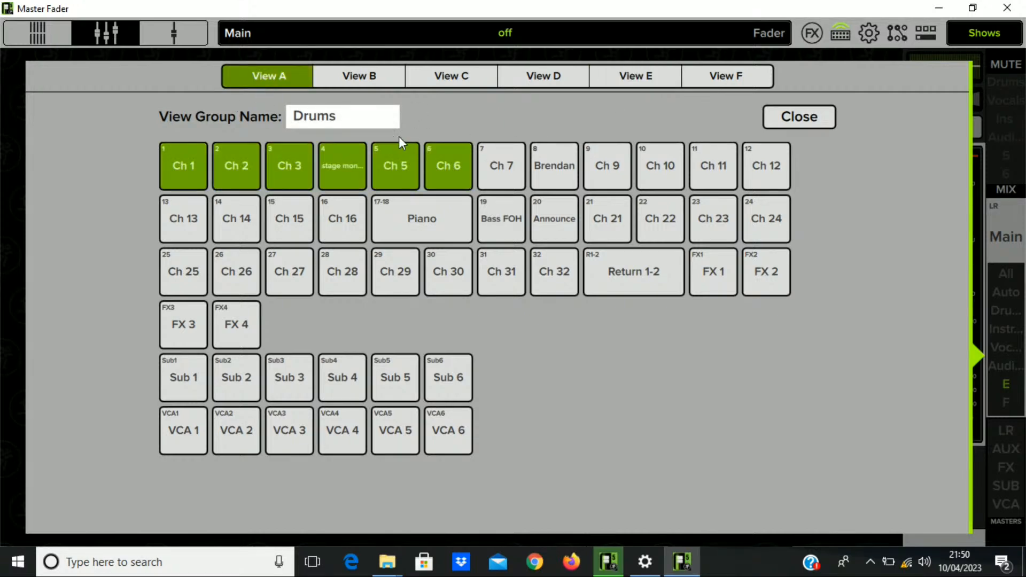
click(651, 80)
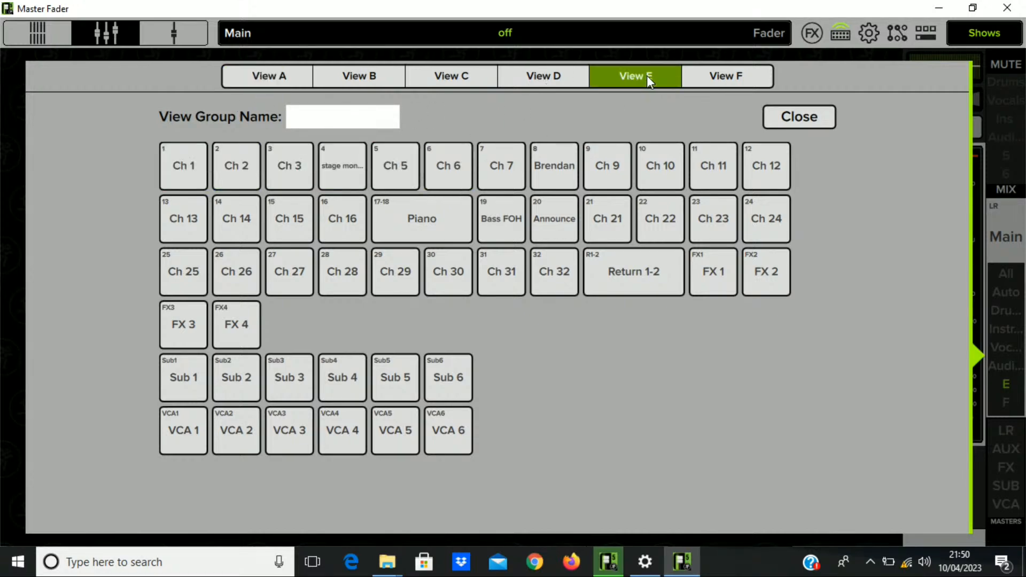
Step: Name view group E "Anything"
click(368, 119)
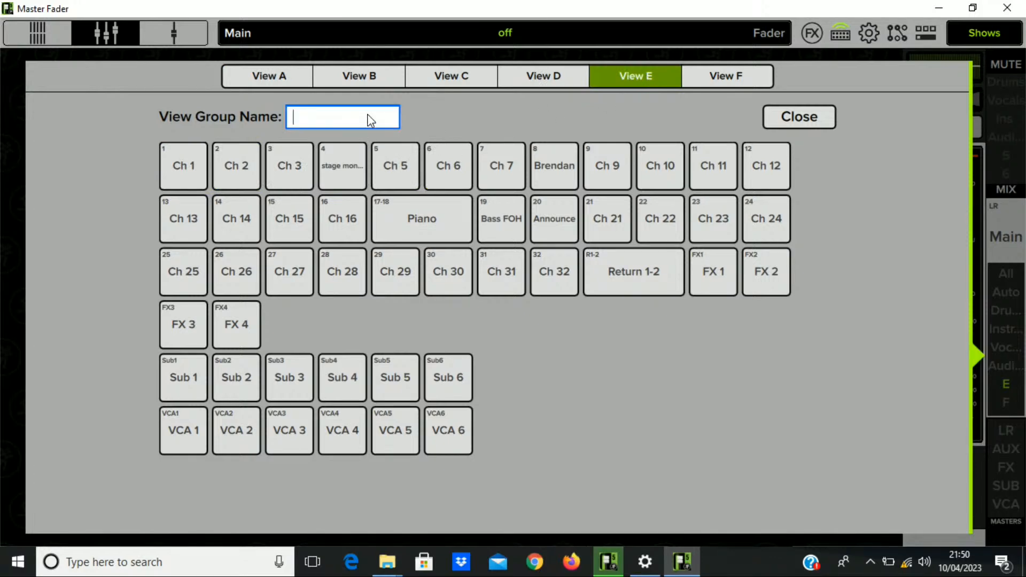
text(Anu)
key(BackSpace)
text(ything)
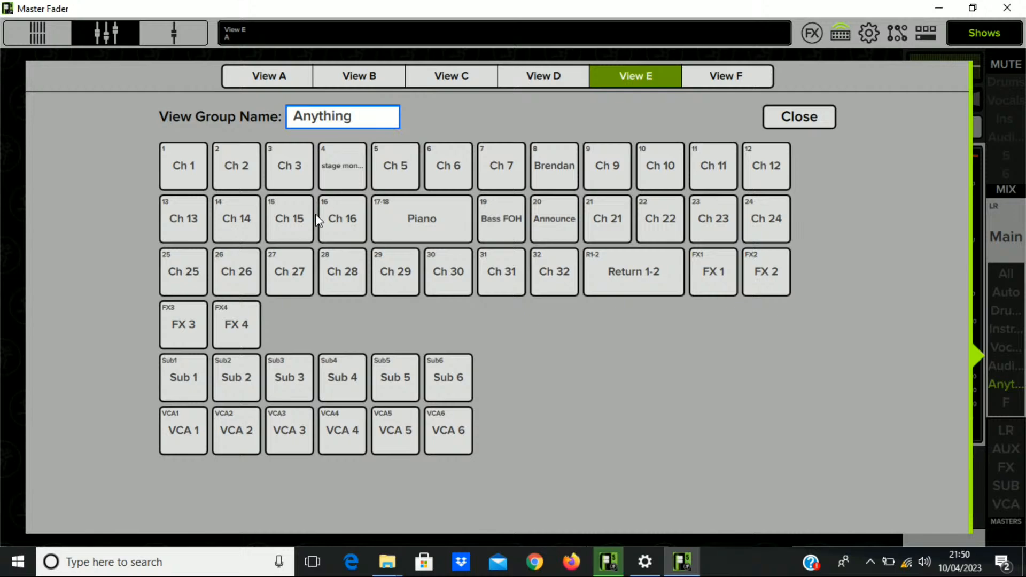
Step: Assign channels 29, 30, 31 and 32 plus FX 1 and FX 2 to View E
click(382, 285)
click(438, 284)
click(501, 284)
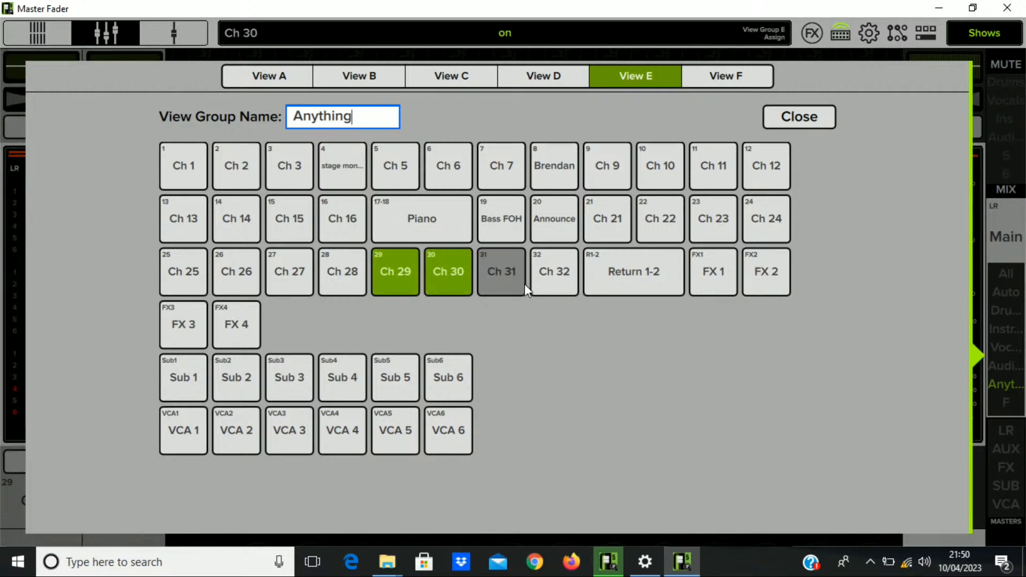
click(556, 281)
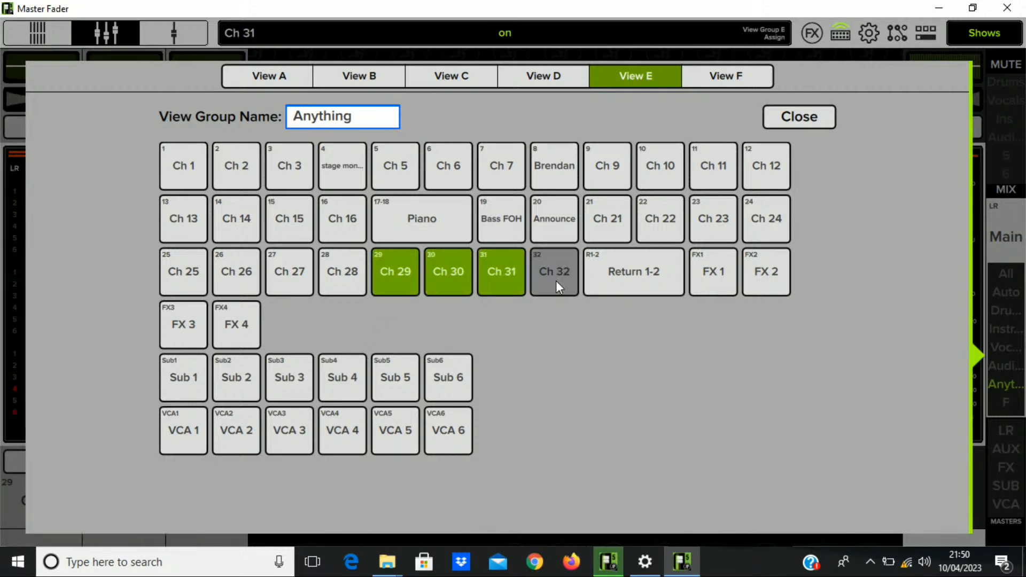
click(731, 278)
click(759, 278)
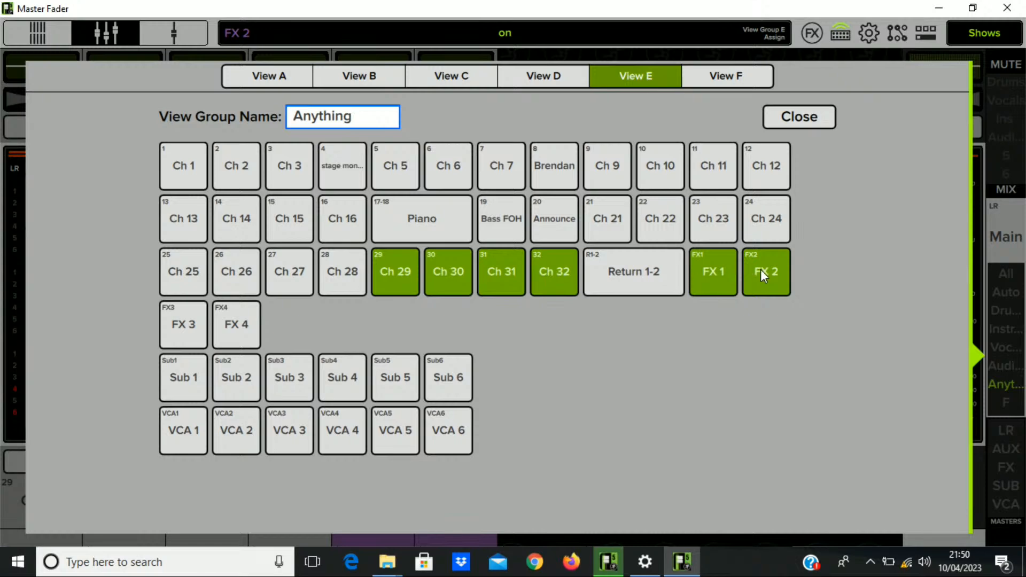
Step: Add Sub 3, Sub 4 and VCA 4 to View E and close the view group assignments
click(291, 386)
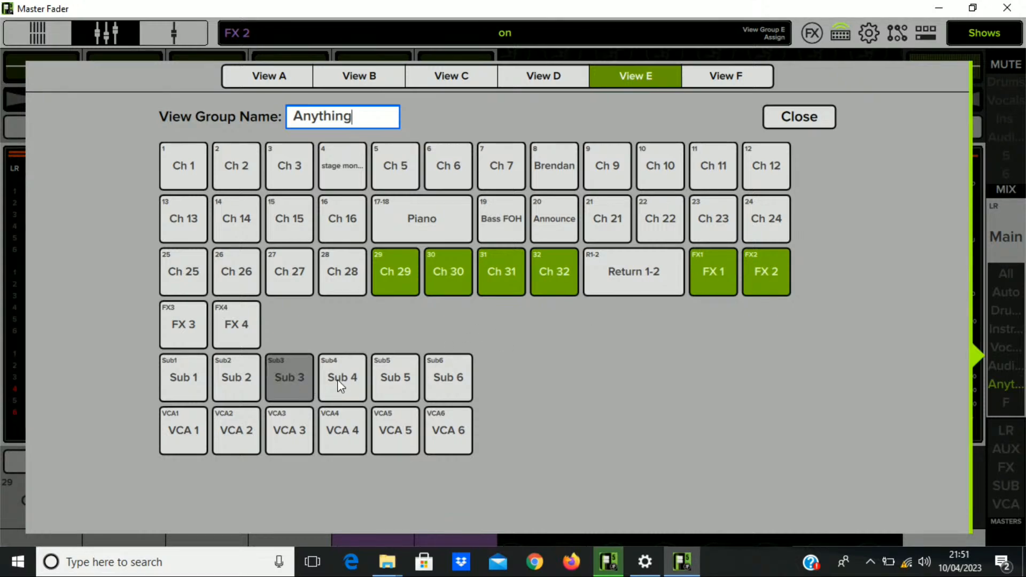
click(340, 381)
click(339, 436)
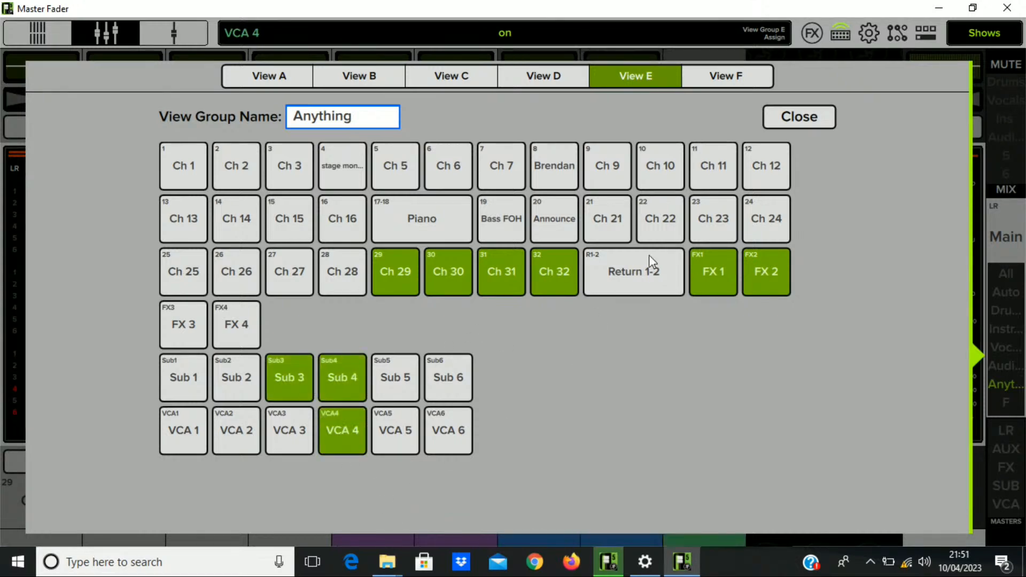
click(772, 116)
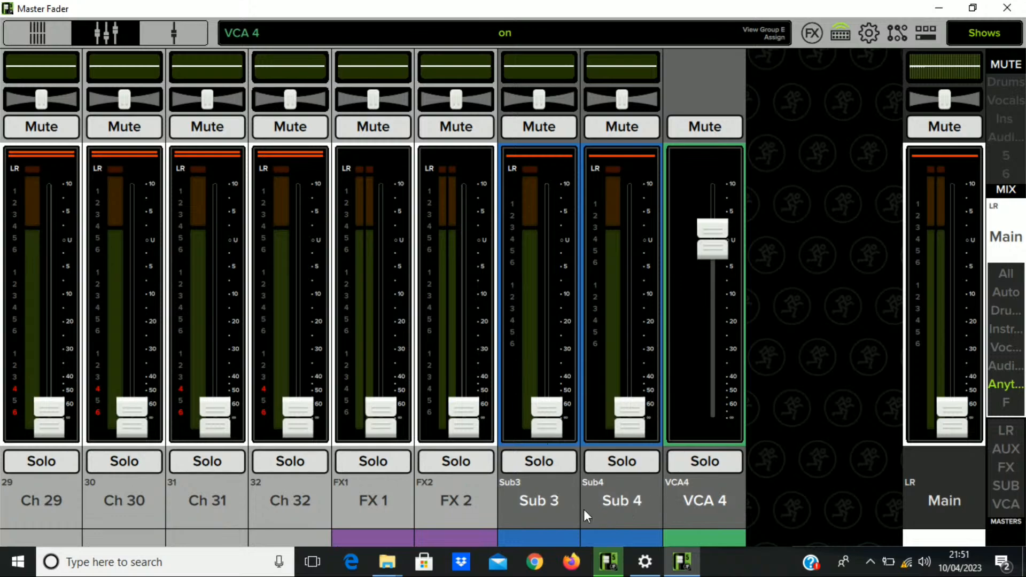
Step: Link Sub 3 over Sub 4 and raise the linked Sub 3-4 fader to 3.4 dB
click(550, 505)
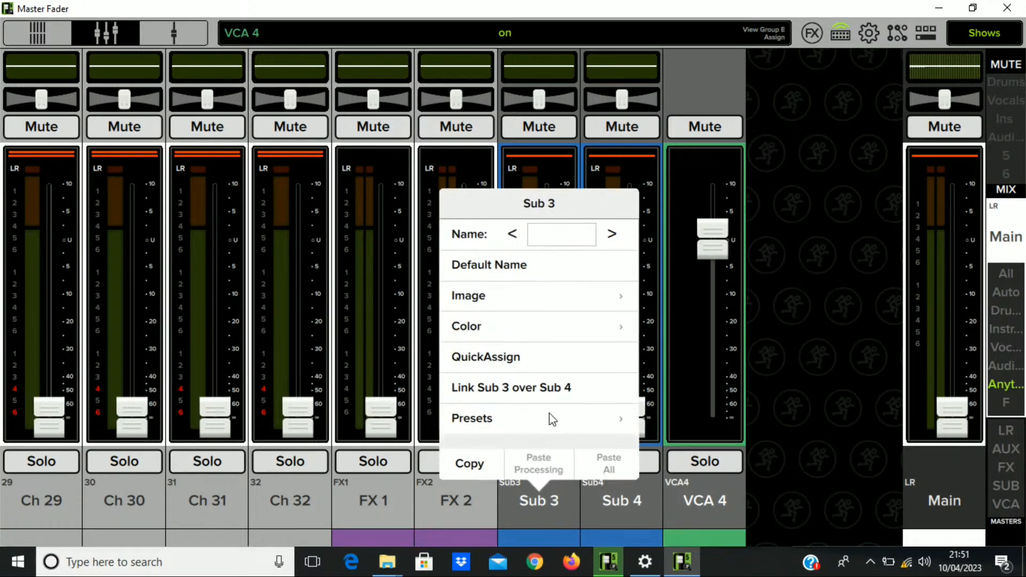
click(548, 393)
click(562, 311)
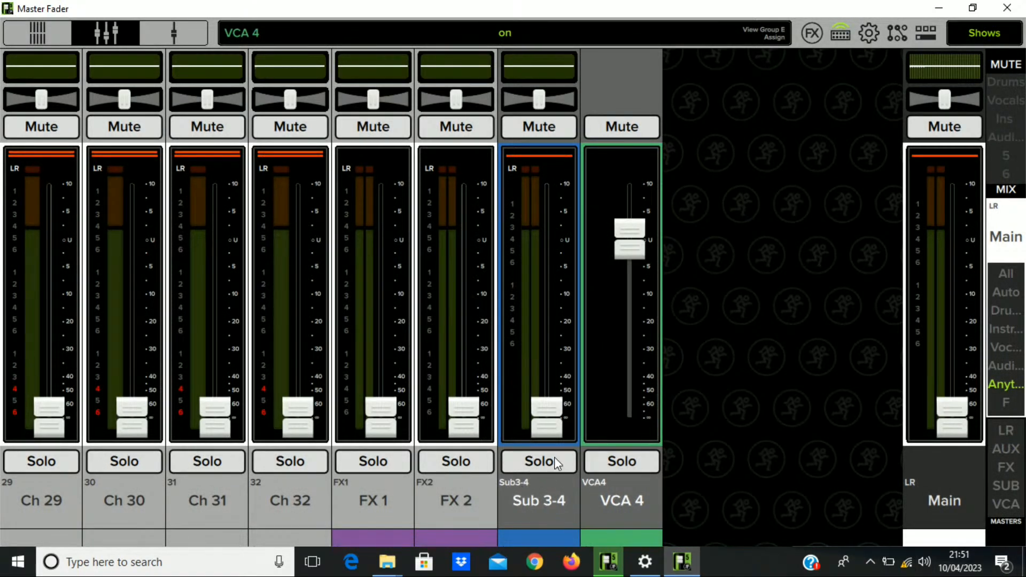
drag(541, 415, 545, 214)
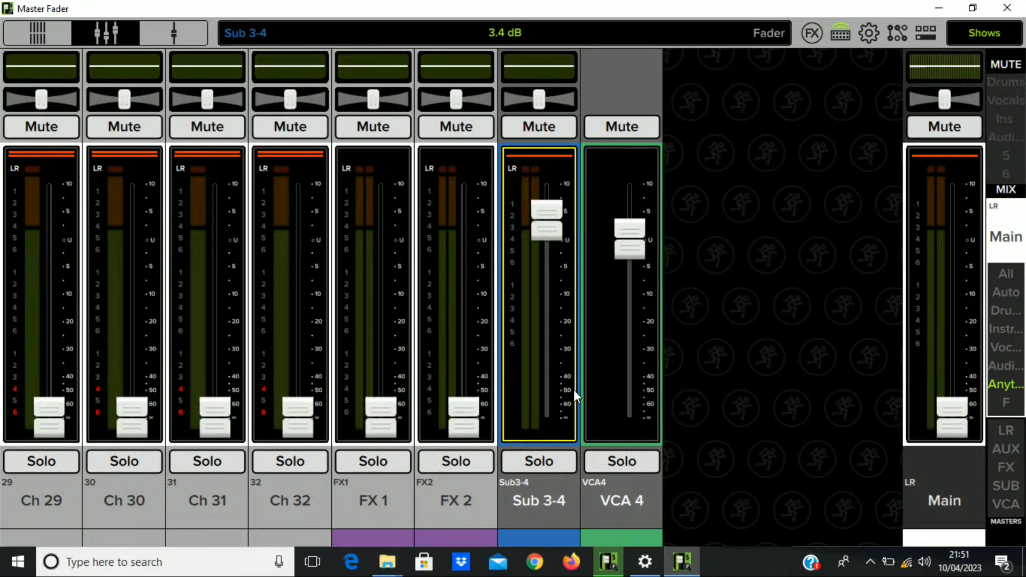
Step: Unlink the Sub 3-4 pair and confirm so both subgroups get separate faders
click(543, 492)
click(525, 387)
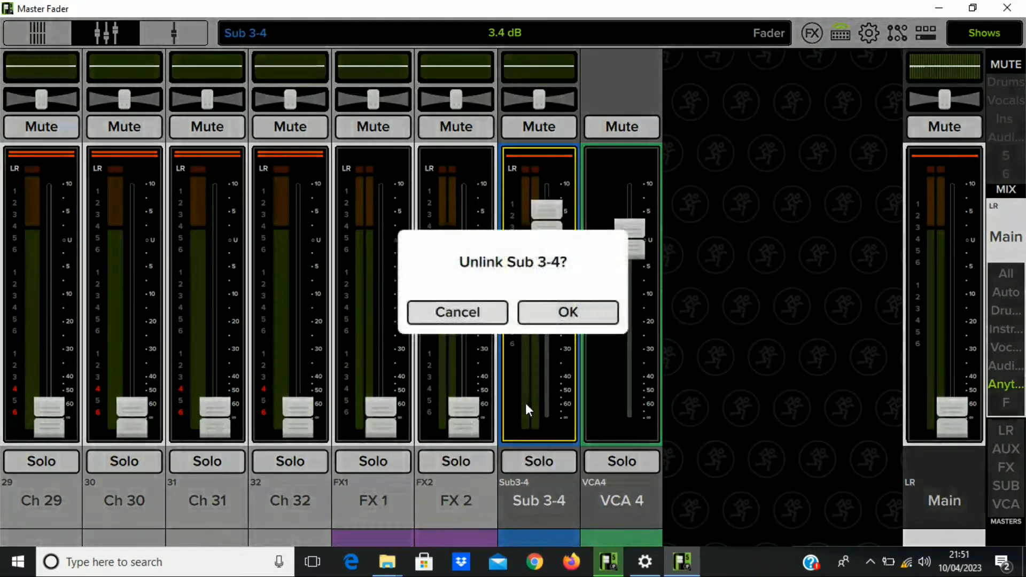
click(567, 313)
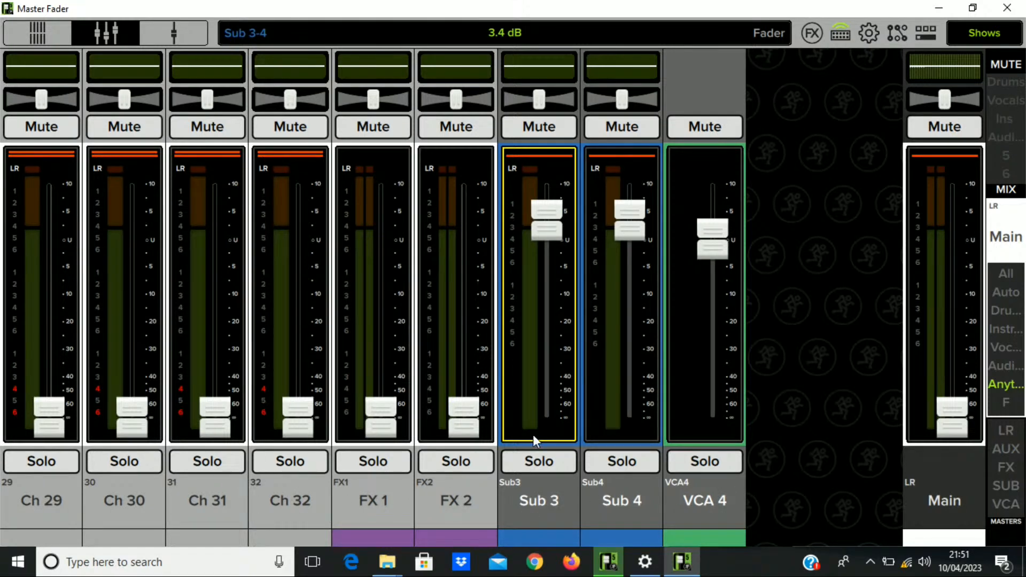
Step: Show view group F, return to the Anything group, and switch to the Audience mics view group
click(1005, 405)
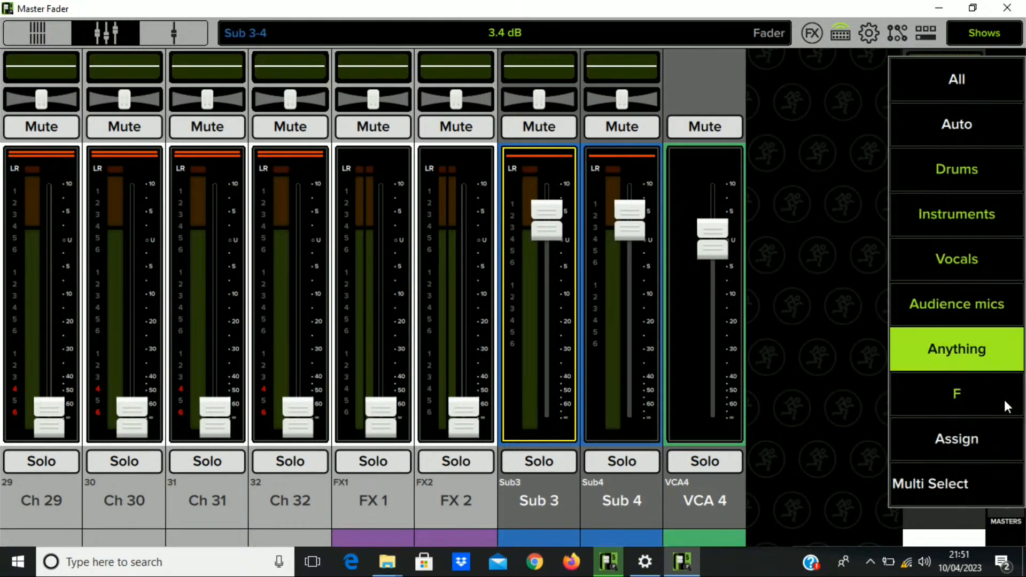
click(962, 386)
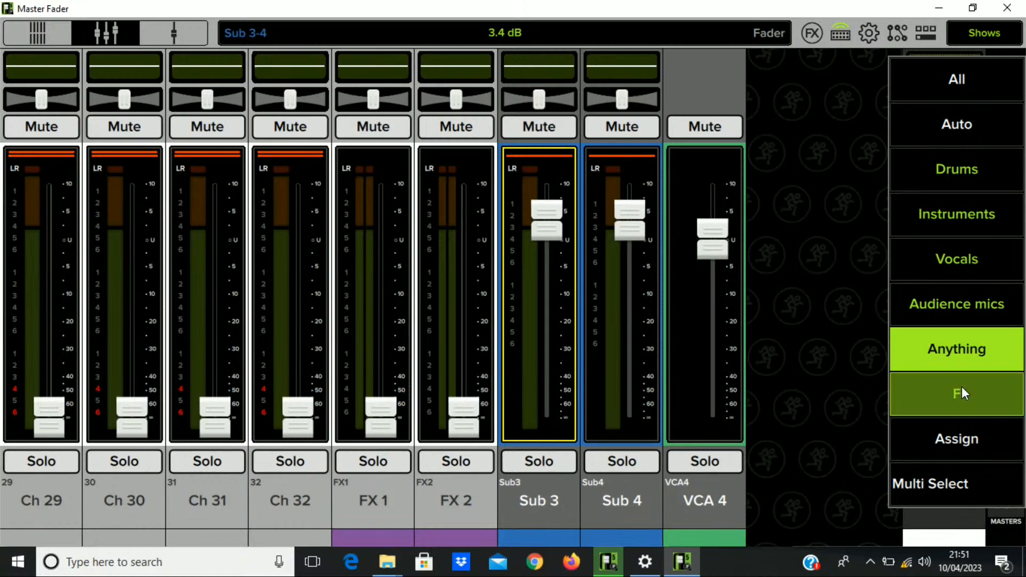
click(1001, 383)
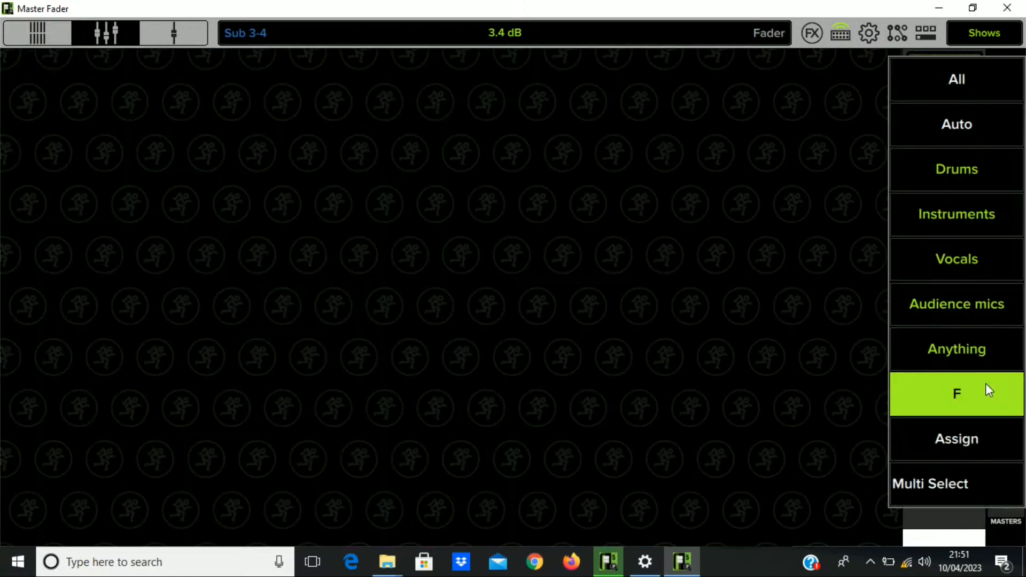
click(965, 360)
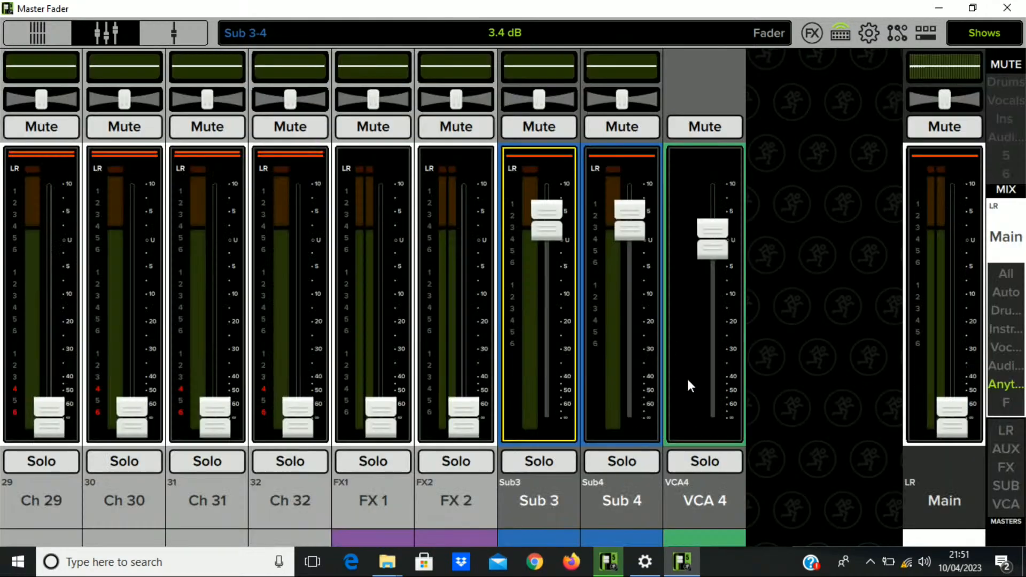
click(1000, 381)
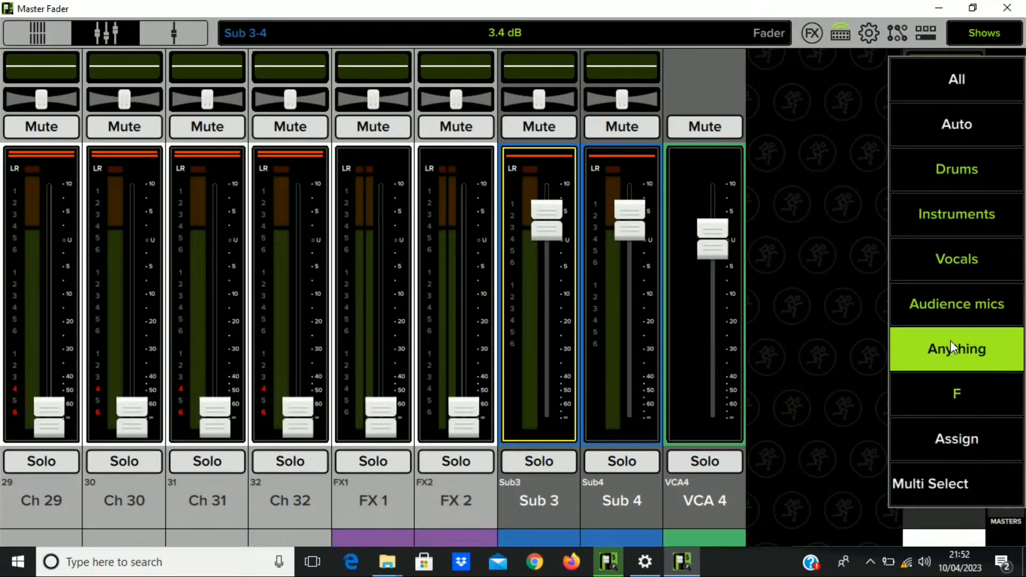
click(931, 307)
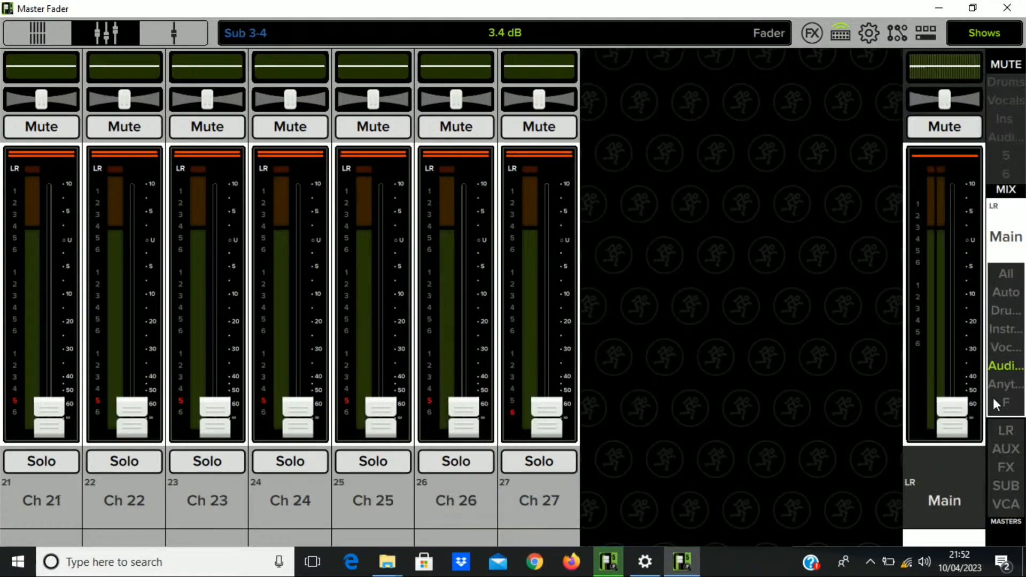
Step: Review the names and channel assignments of view groups A to F, and close the assignments
click(1003, 377)
click(942, 446)
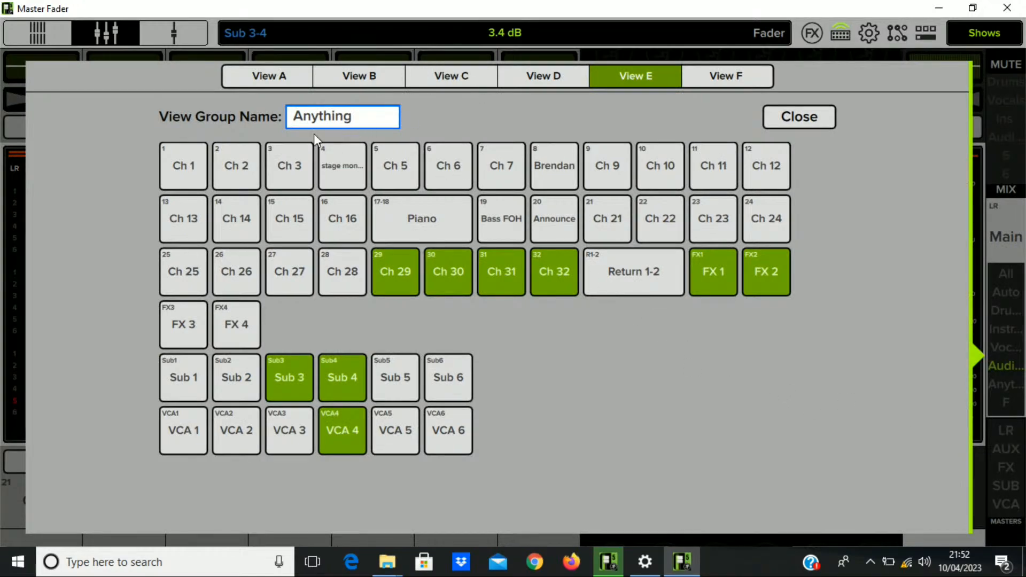
click(561, 77)
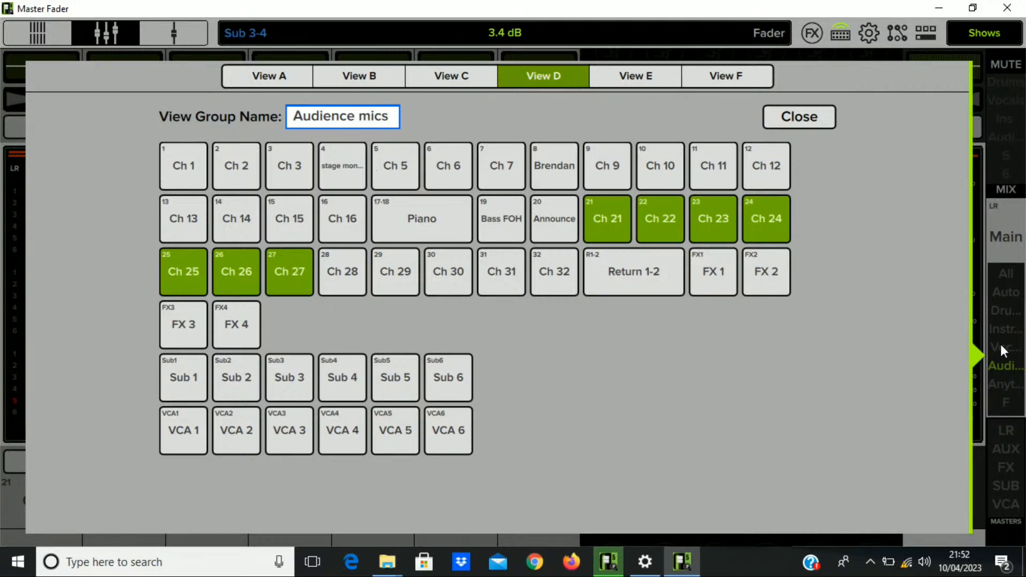
click(434, 75)
click(291, 83)
click(357, 83)
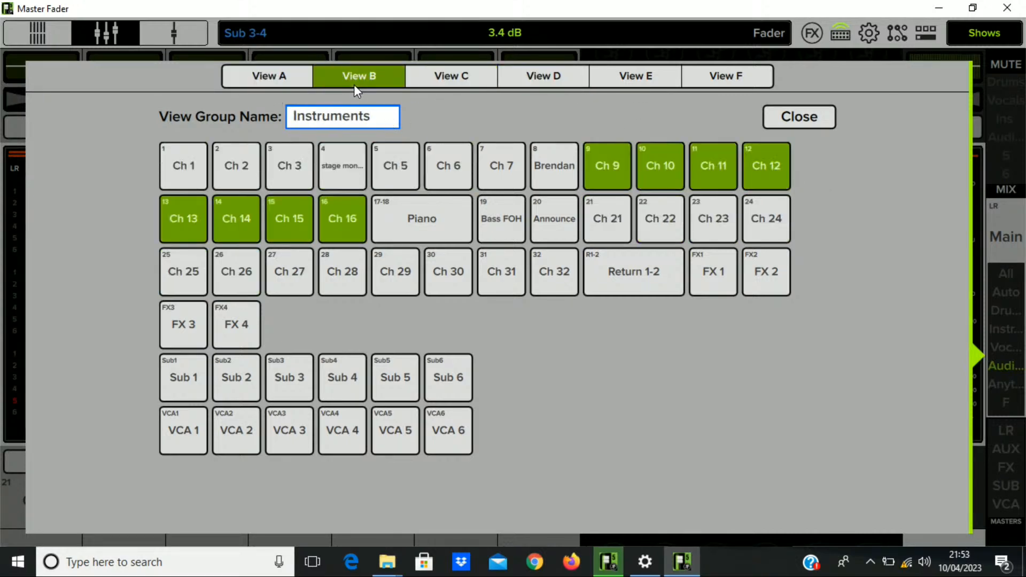
click(461, 75)
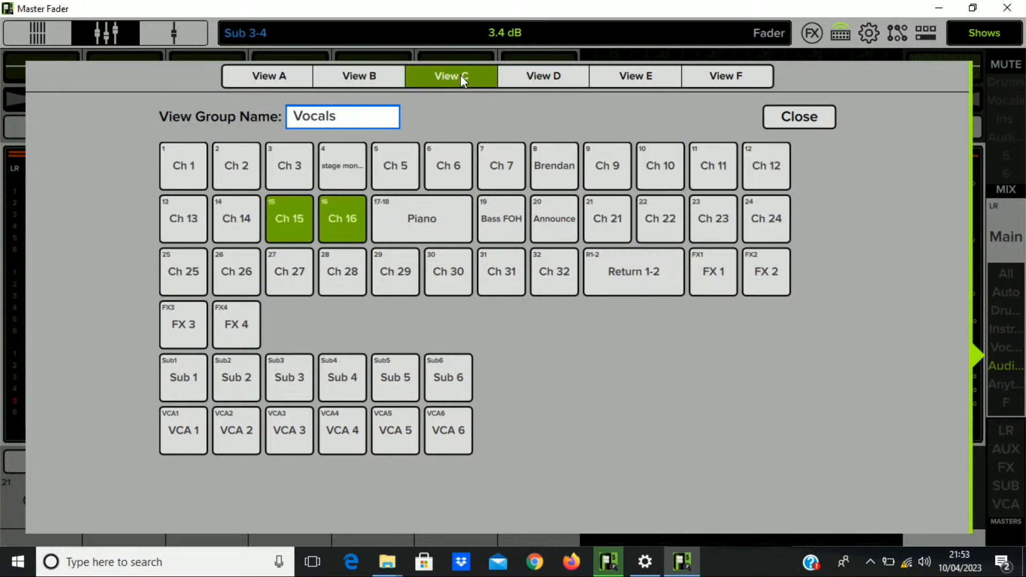
click(551, 77)
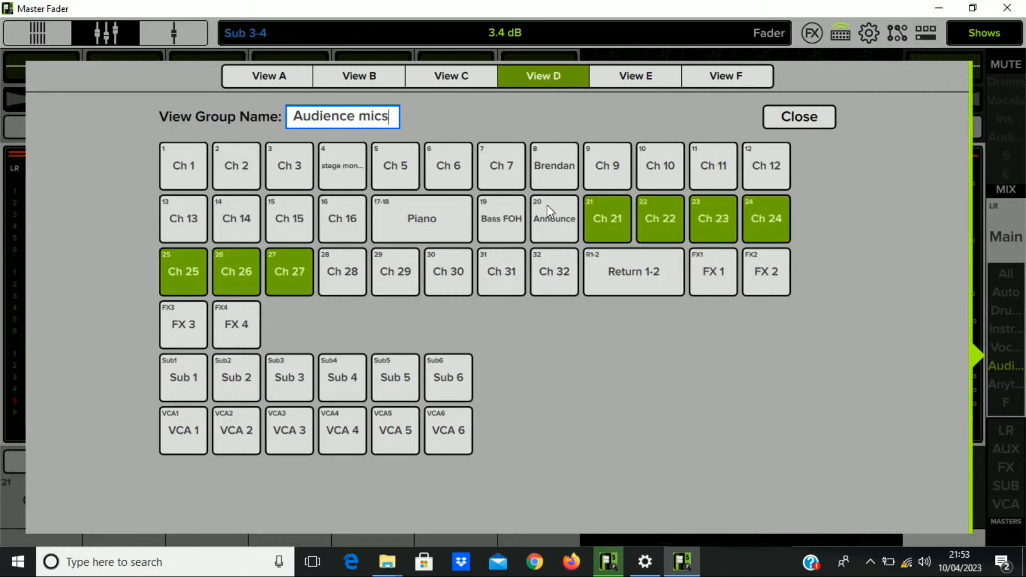
click(629, 80)
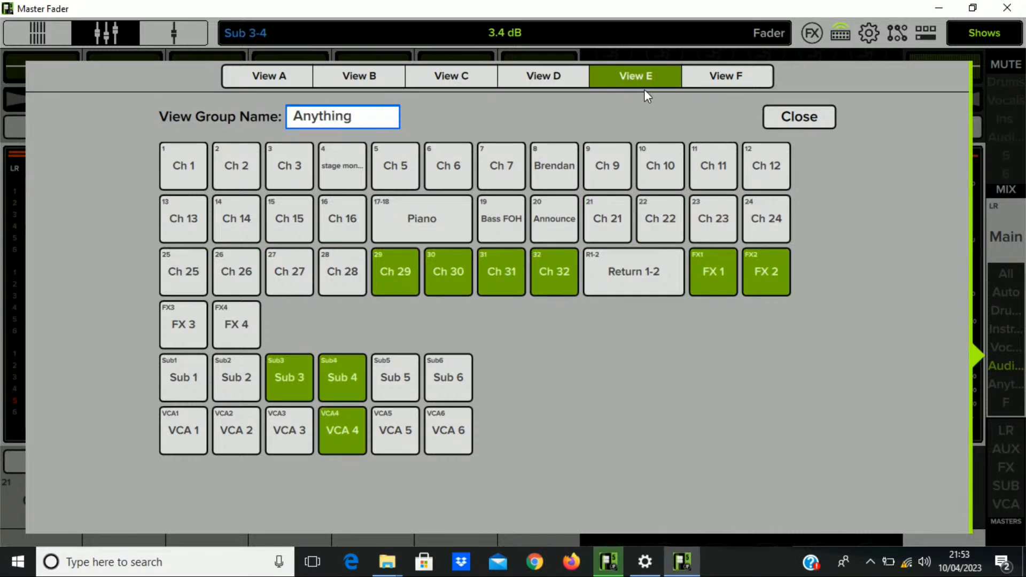
click(696, 83)
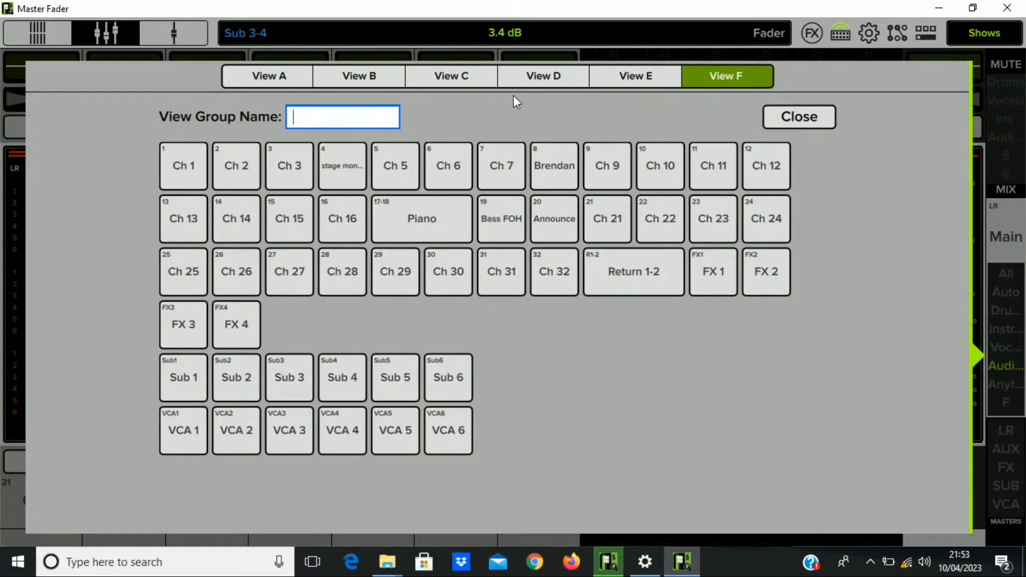
click(529, 76)
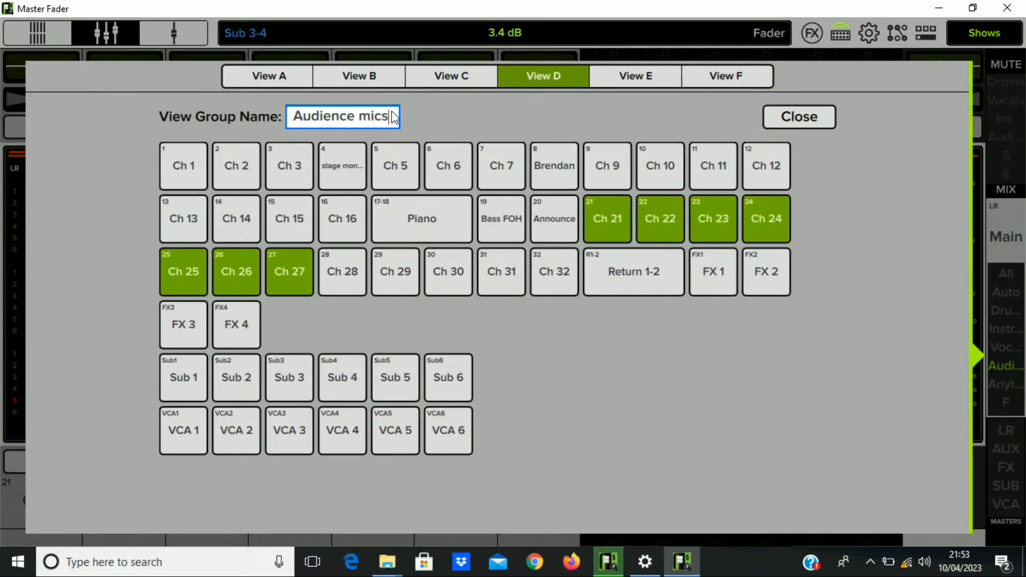
click(727, 78)
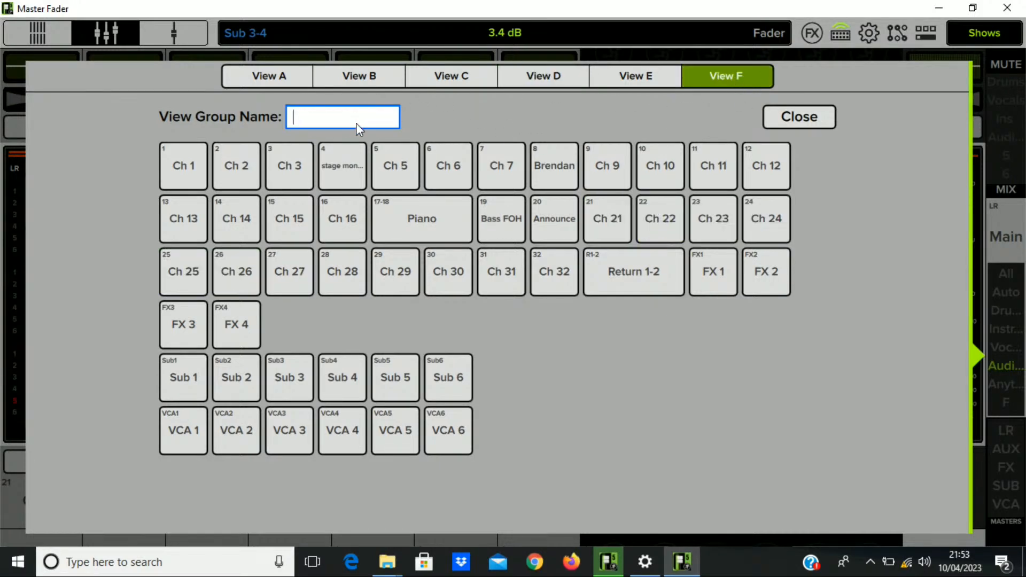
click(795, 123)
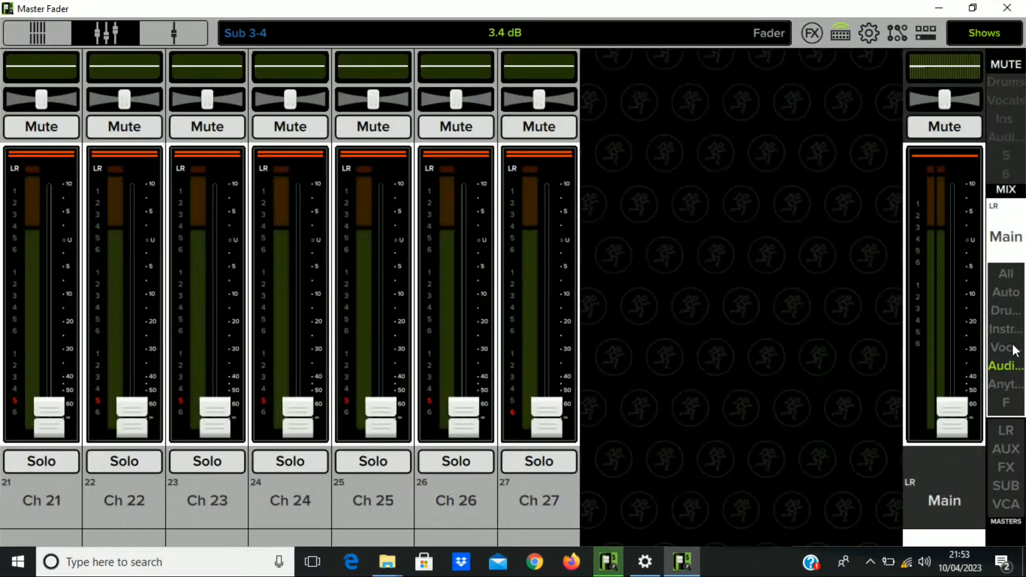
Step: Look at the overview of all mixer channels and return to the Audience mics fader view
click(1003, 370)
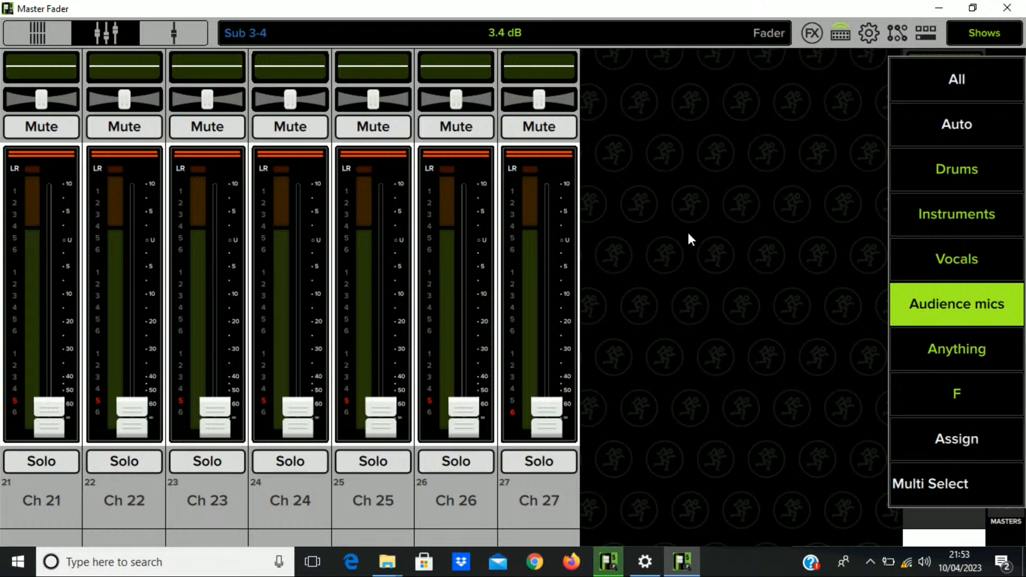
click(133, 70)
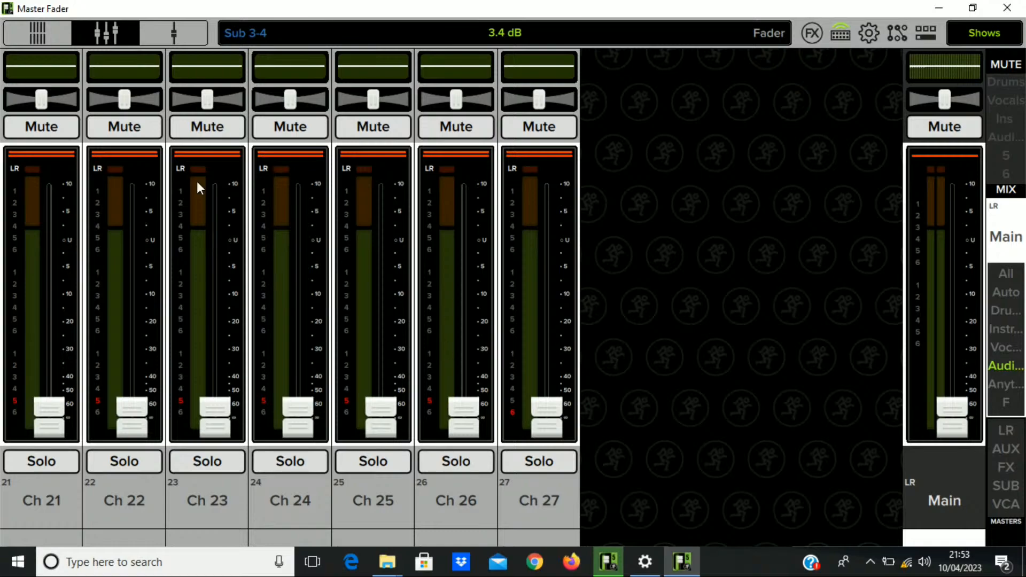
click(45, 31)
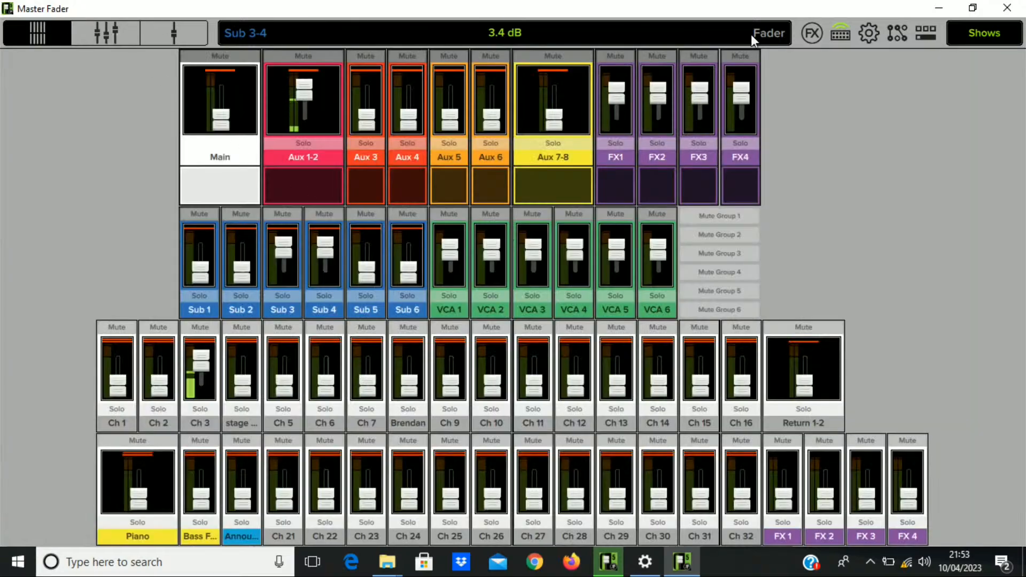
click(96, 27)
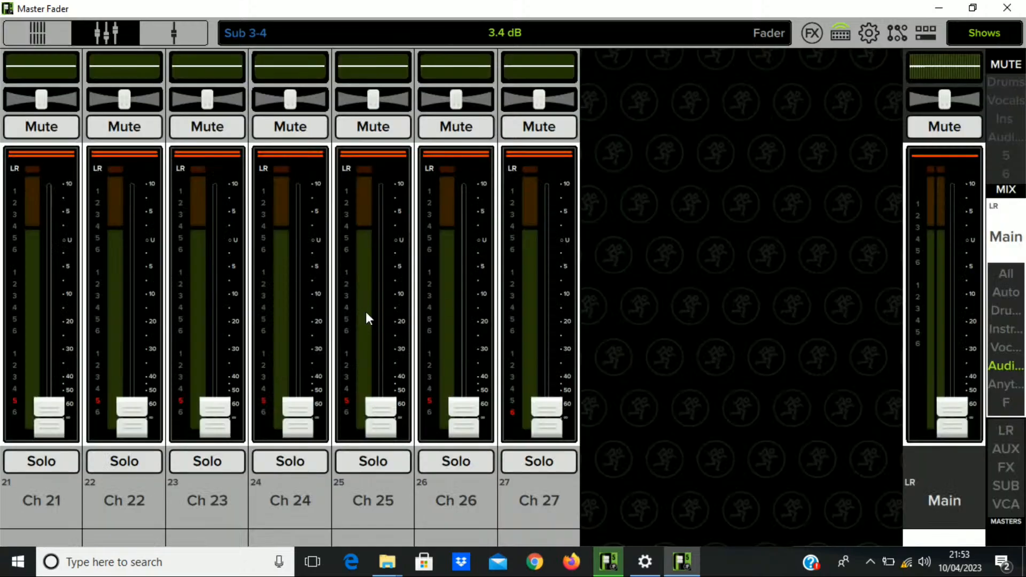
Step: Show the All view of the Main mix, and switch to the Instruments view group
click(1007, 337)
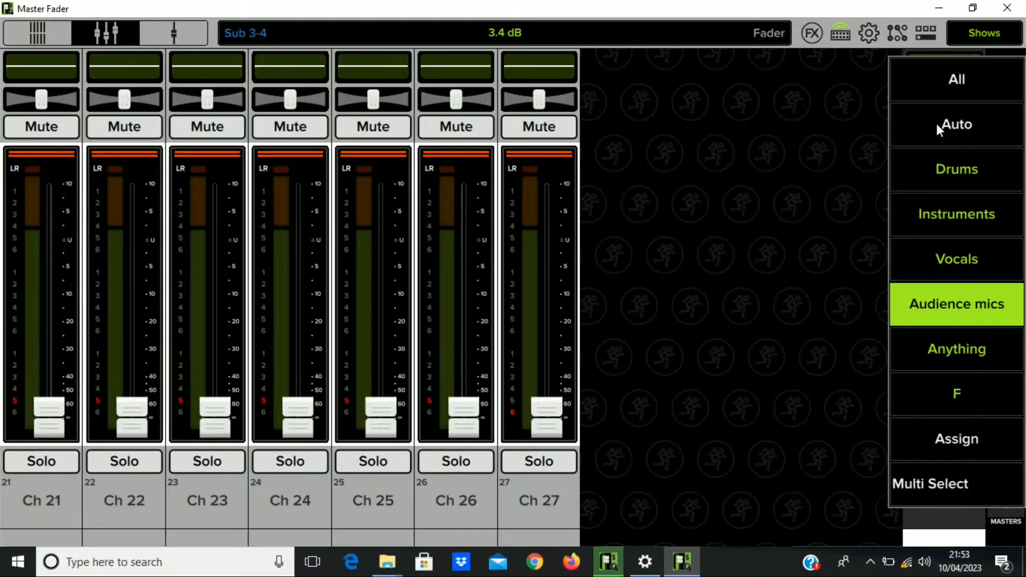
click(949, 88)
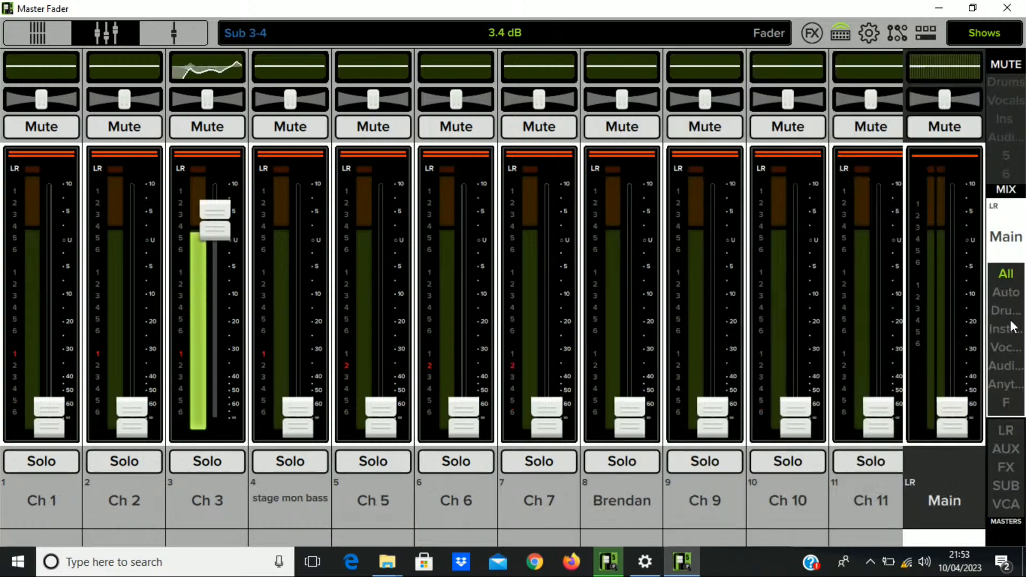
click(1015, 329)
click(795, 277)
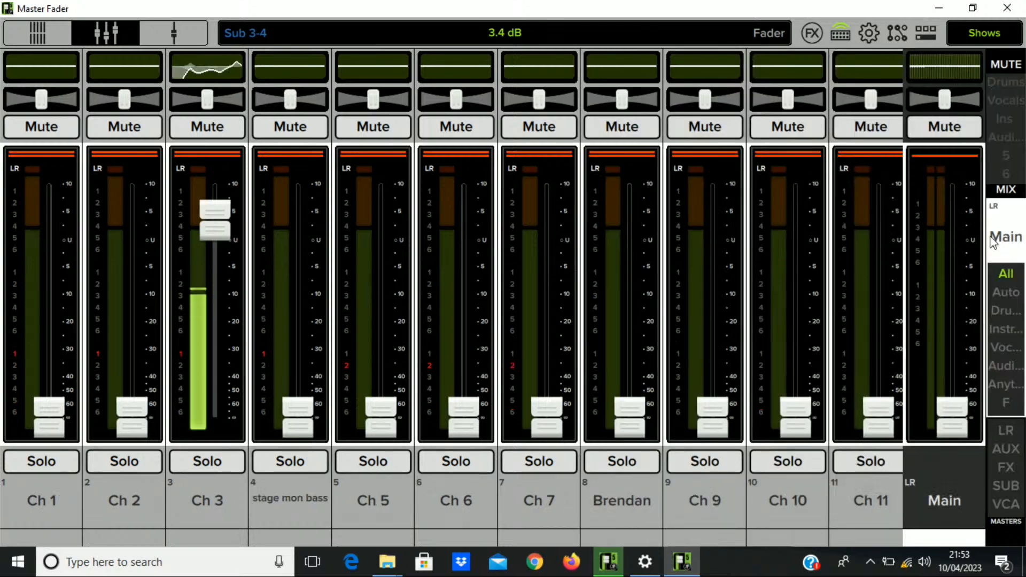
click(997, 256)
click(732, 262)
click(1007, 316)
click(942, 218)
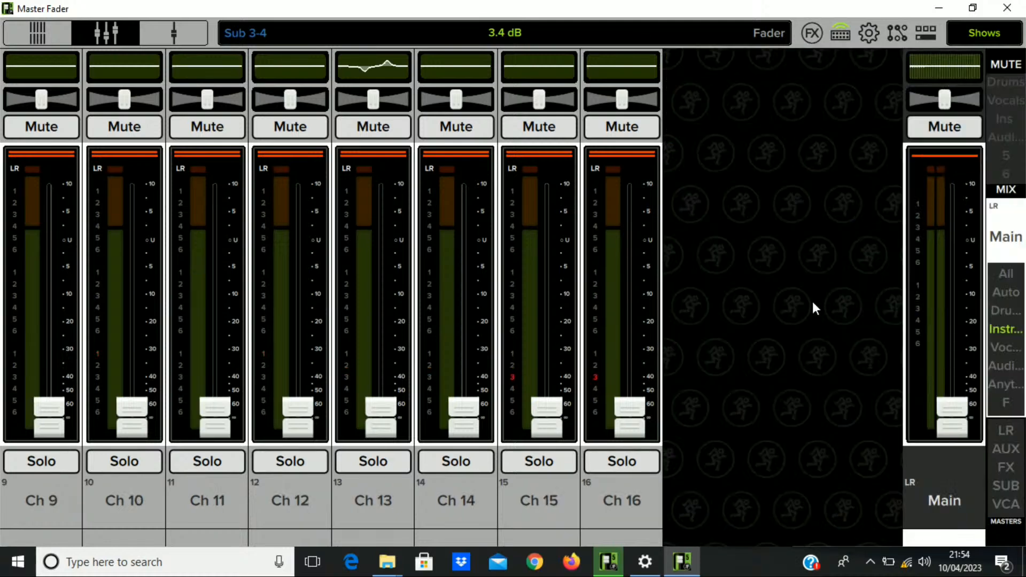
Step: Select the Aux 1-2 mix for the Instruments view group
click(1003, 243)
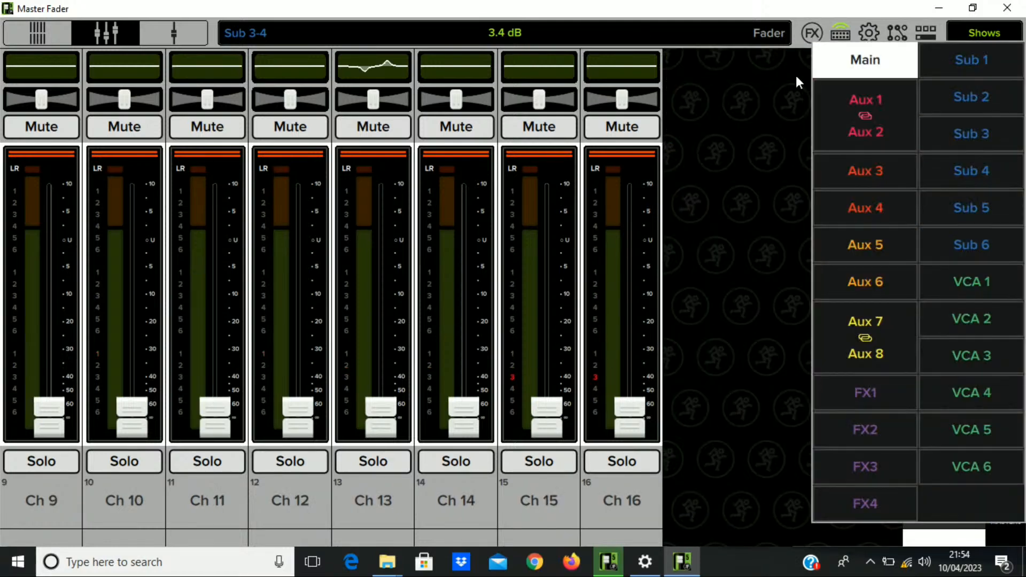
click(859, 65)
click(1000, 227)
click(882, 141)
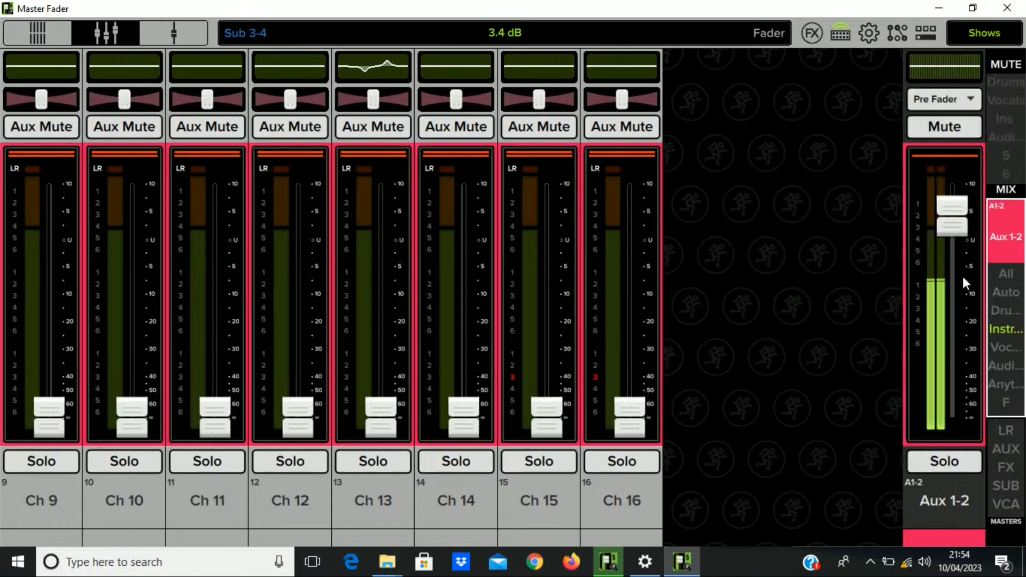
click(1006, 238)
click(734, 204)
Step: Show the All view for the Aux 1-2 mix and look through its channels, FX and subgroups
click(1003, 303)
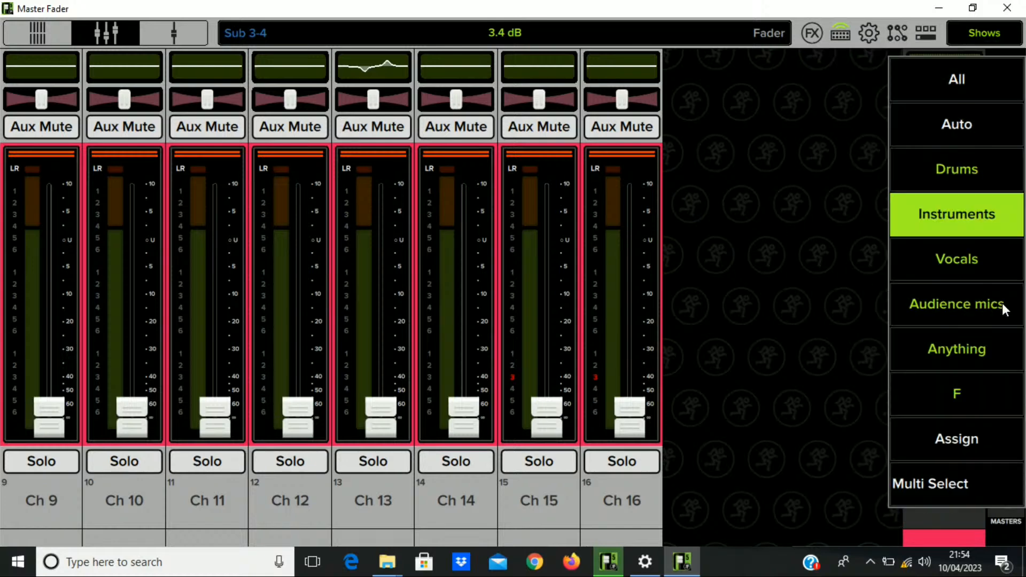
click(956, 80)
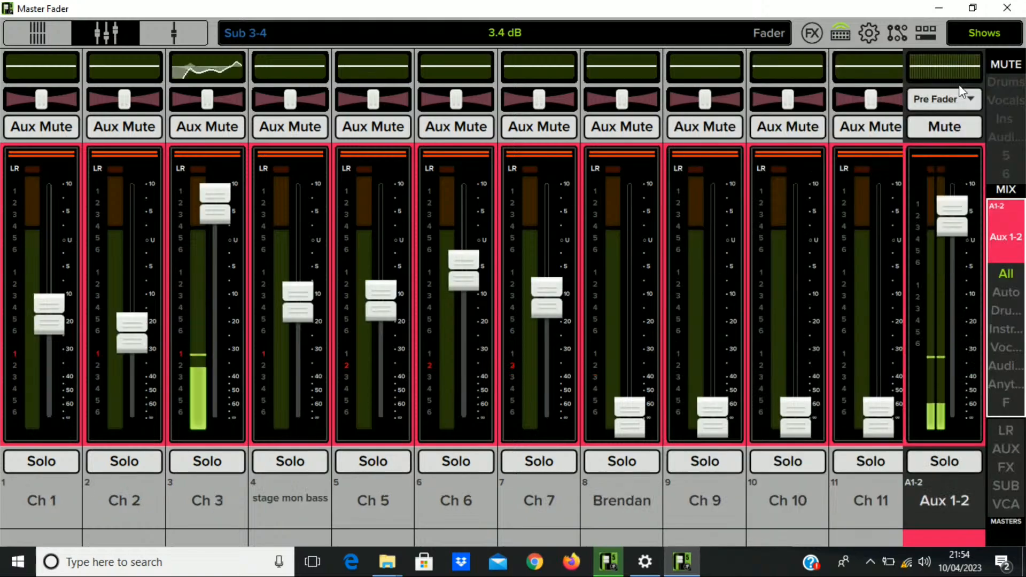
drag(742, 225, 2, 235)
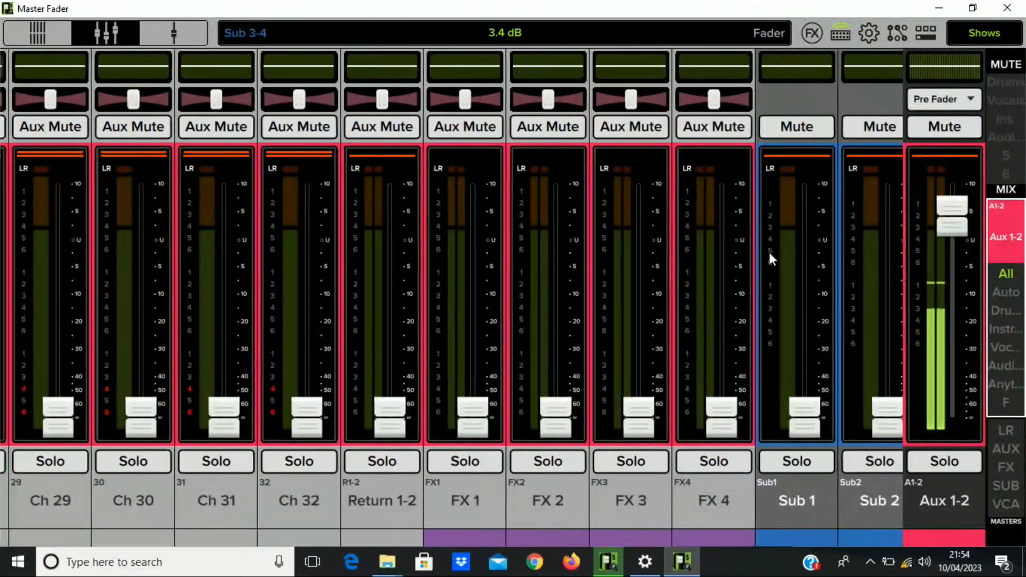
drag(769, 253, 967, 254)
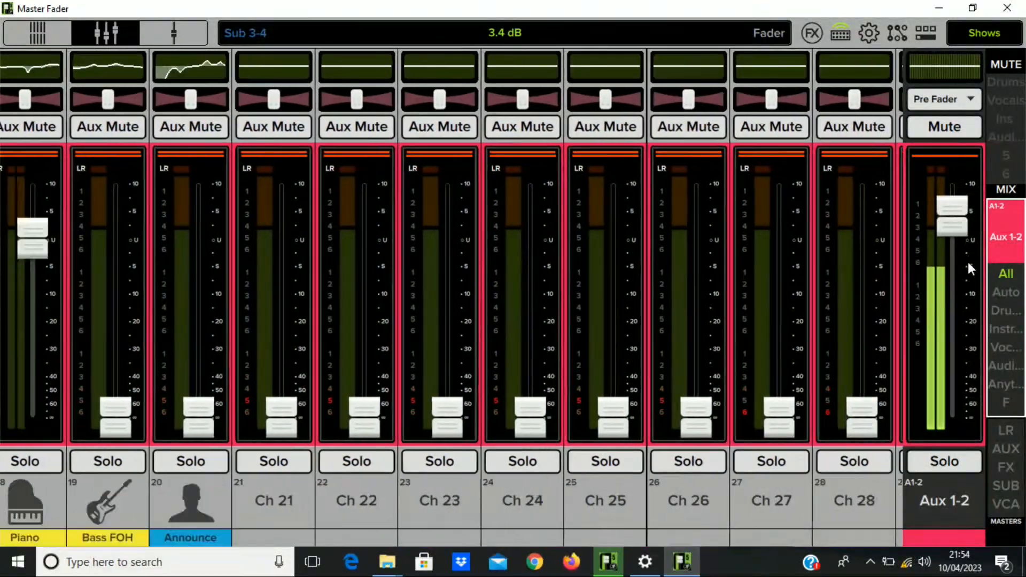